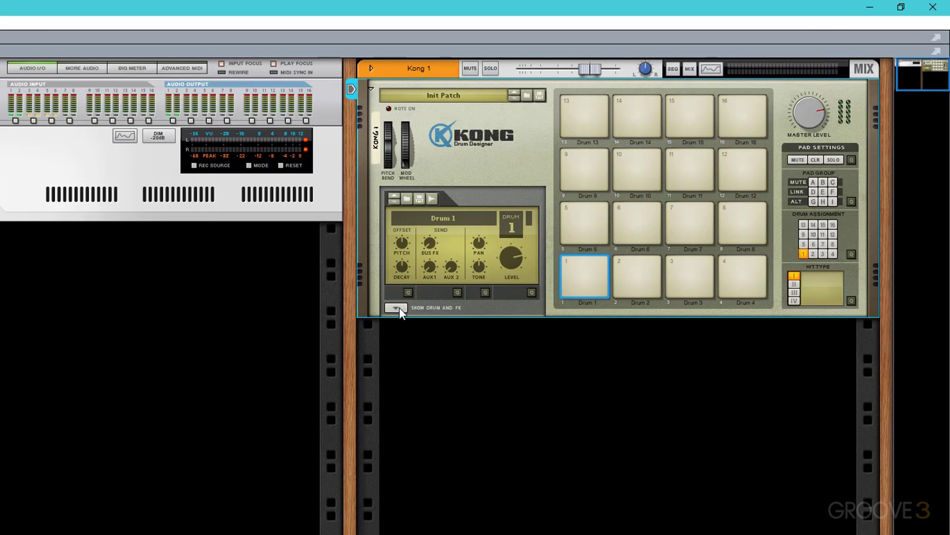
Reveal Kong's drum and FX section and load the Synth Bass Drum module into Drum 1
click(399, 307)
click(399, 333)
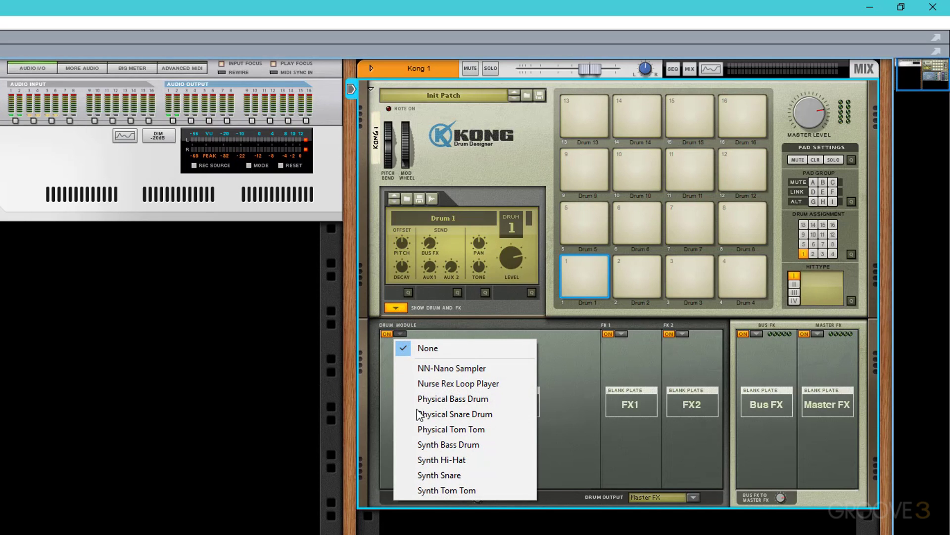
click(435, 444)
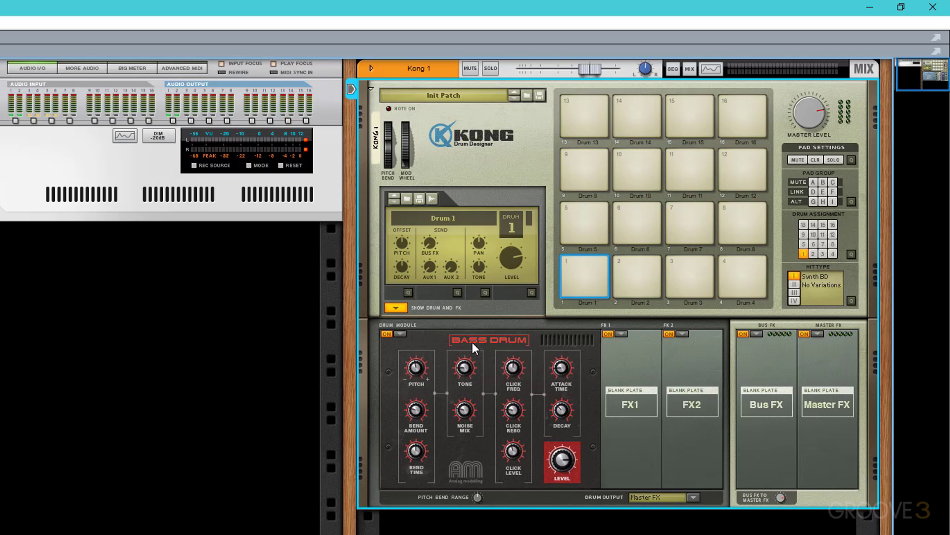
click(399, 334)
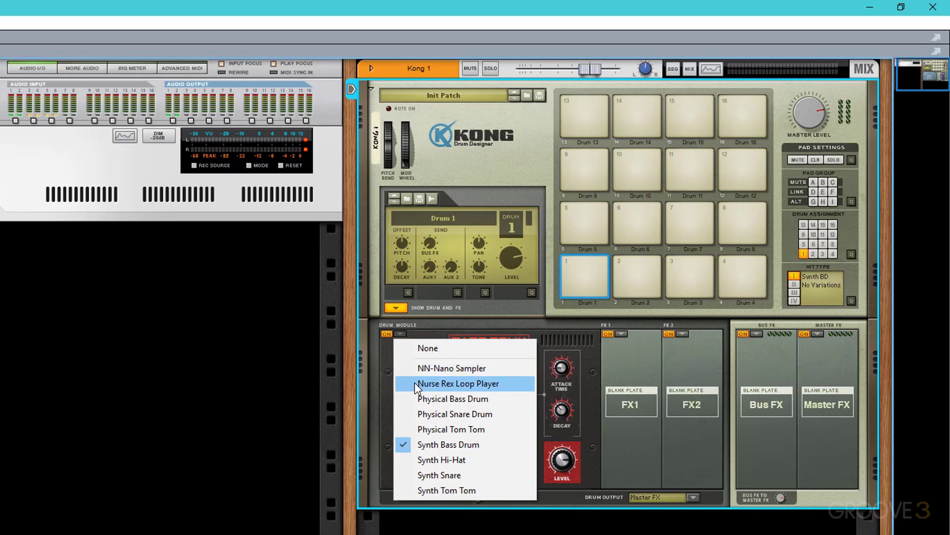
click(369, 364)
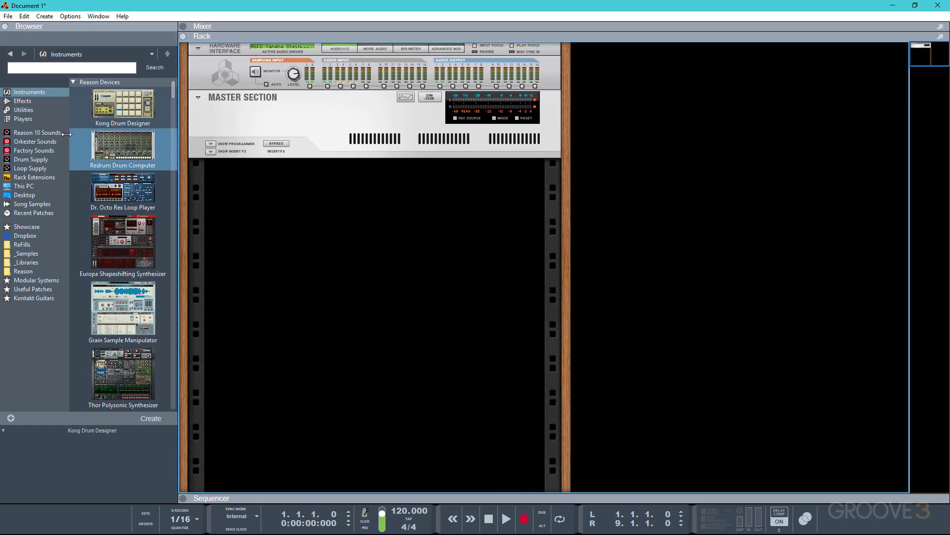
Add a Combinator to the rack with a Line Mixer 6:2 inside it
click(23, 110)
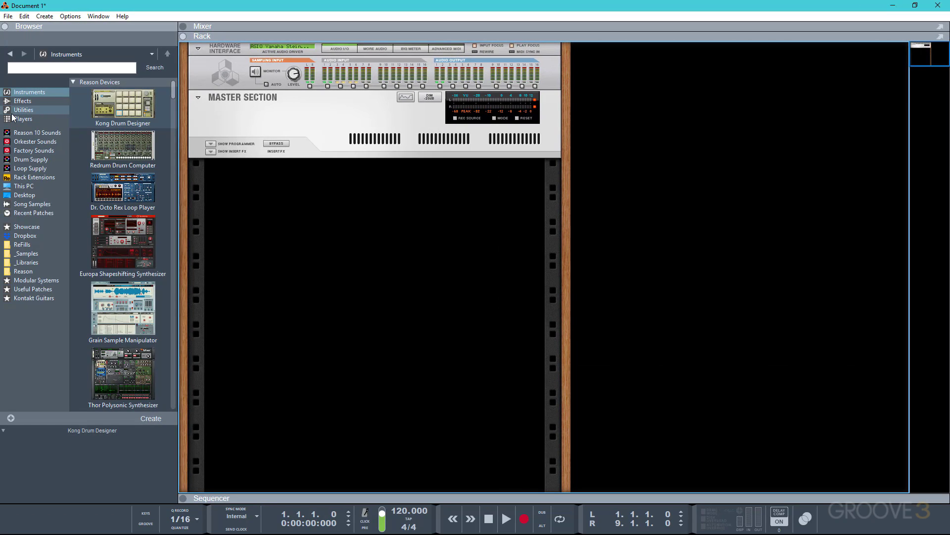
drag(123, 97, 717, 179)
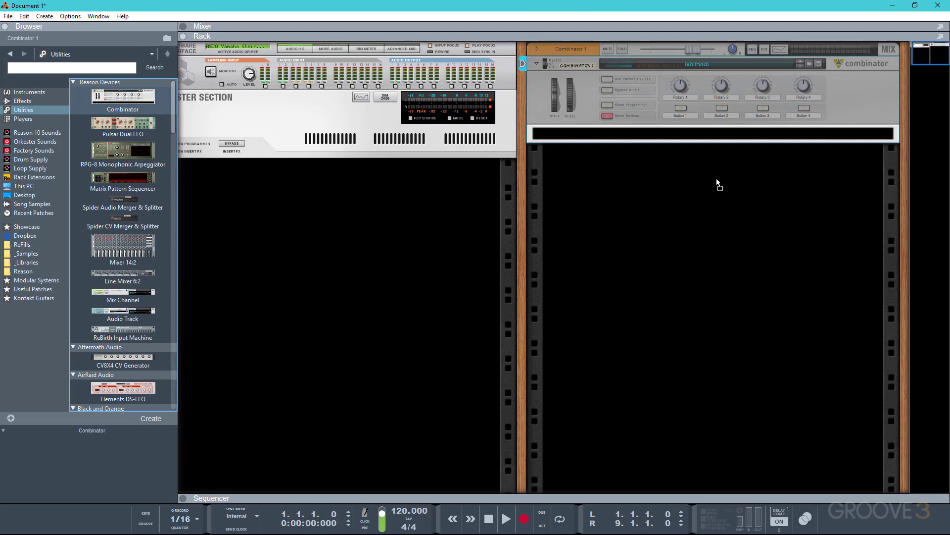
mouse_move(122, 275)
mouse_down()
mouse_move(148, 285)
mouse_move(627, 132)
mouse_up()
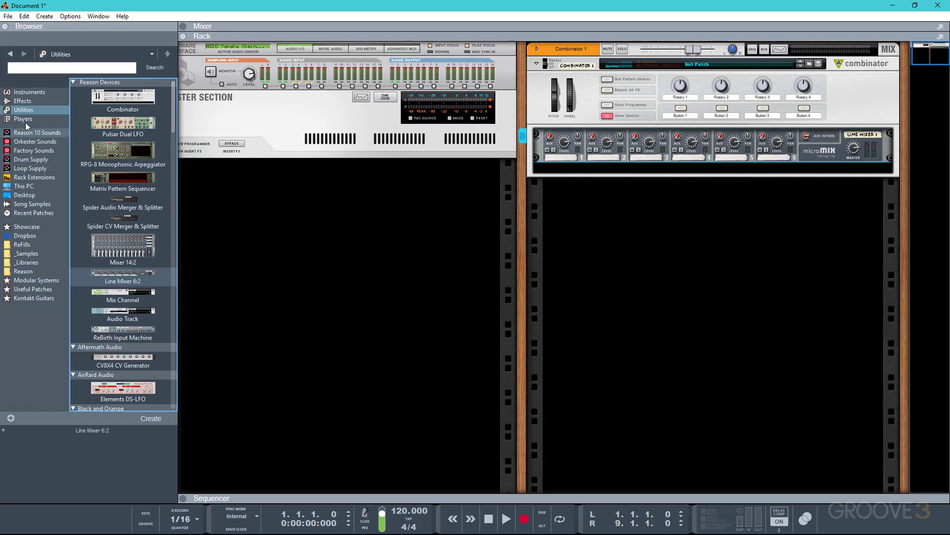
Place a Kong Drum Designer in the Combinator and flip the rack to the back panels
click(23, 94)
mouse_move(123, 104)
mouse_down()
mouse_move(250, 128)
mouse_move(659, 156)
mouse_up()
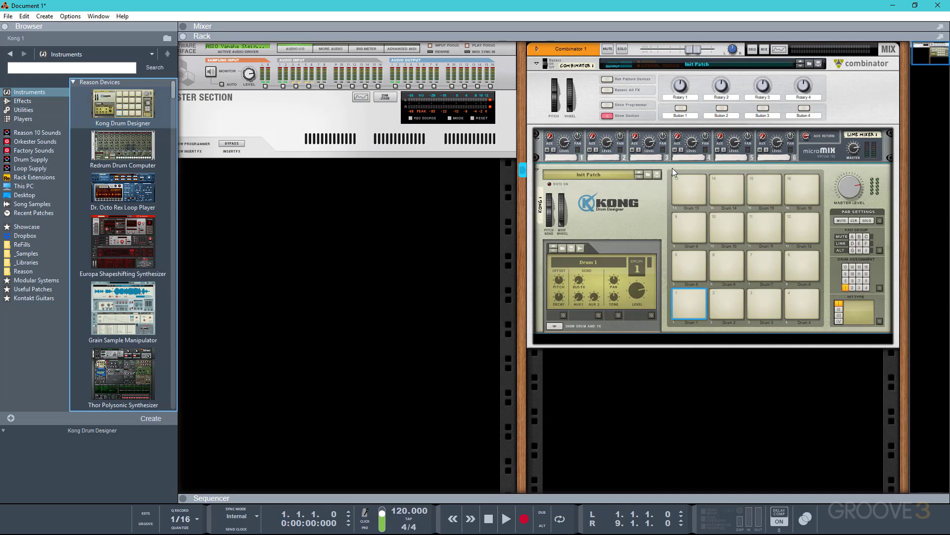
key(Tab)
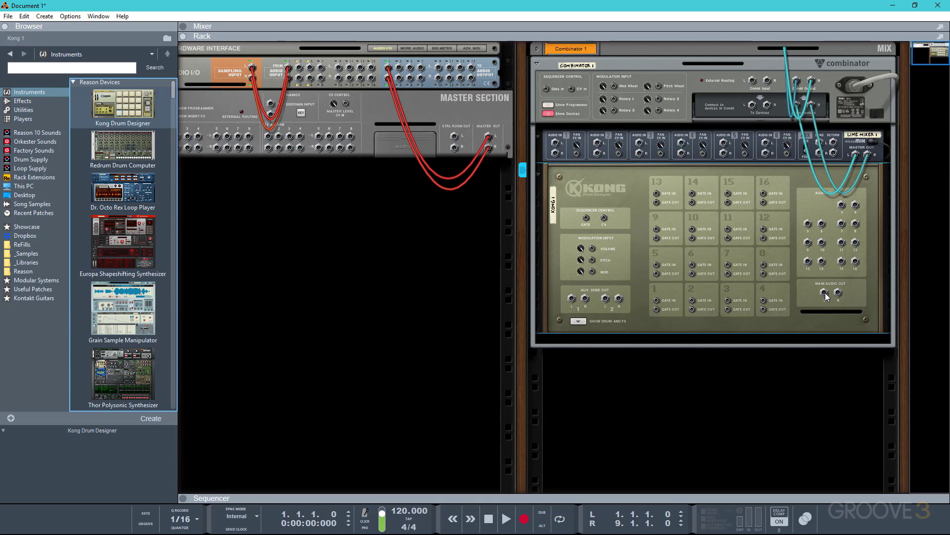
click(547, 142)
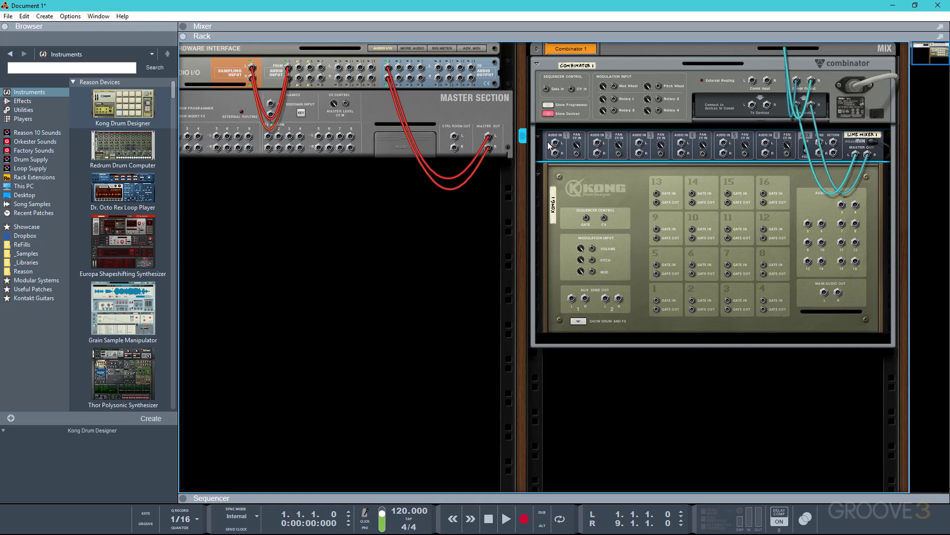
click(643, 222)
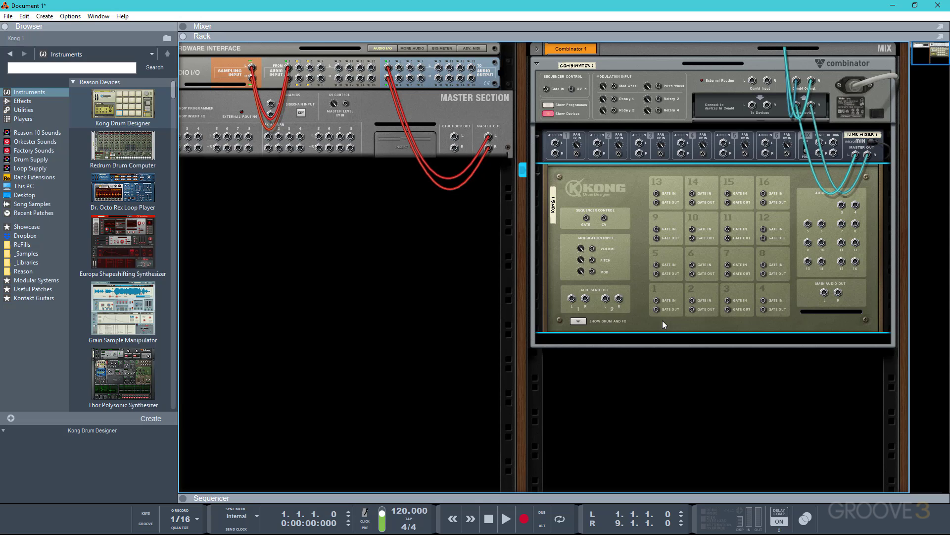
Add three SubTractor synths below Kong inside the Combinator
scroll(123, 323, down, 4)
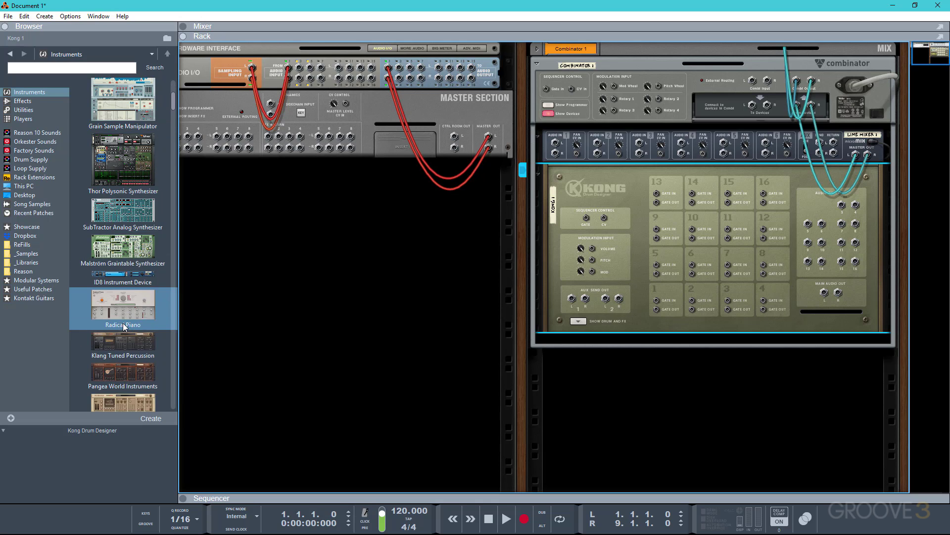
double_click(129, 210)
double_click(129, 209)
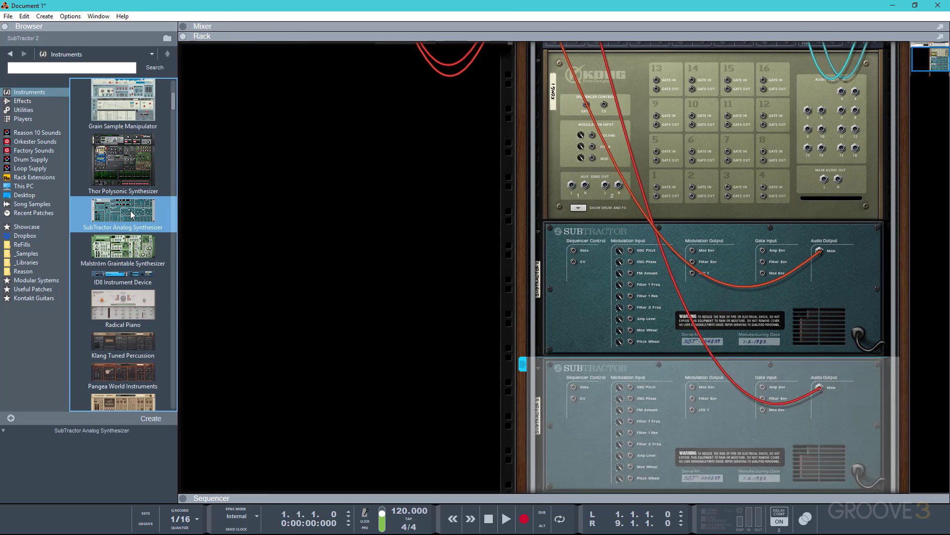
double_click(146, 227)
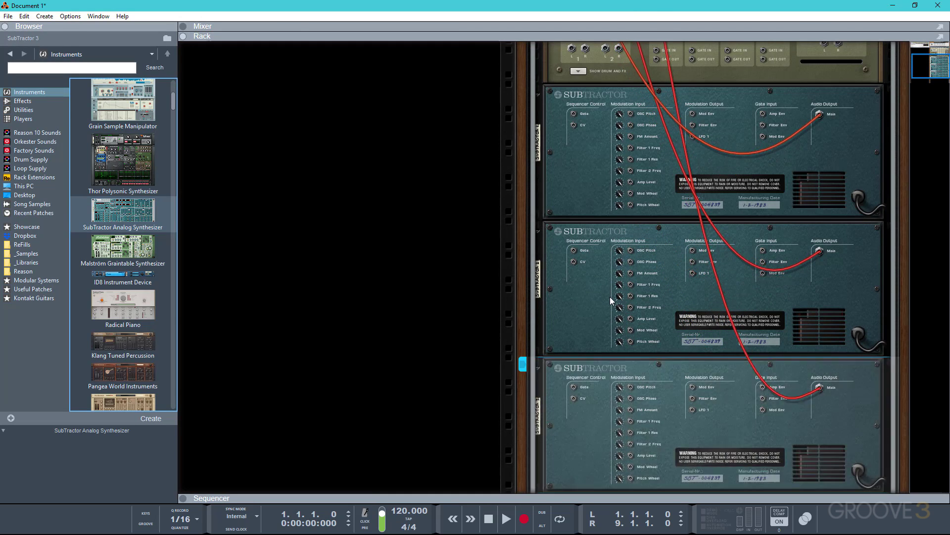
Cable Kong pad gate outputs to each SubTractor's gate input, then flip back to the front
scroll(655, 215, up, 3)
drag(656, 208, 574, 263)
drag(727, 207, 574, 399)
drag(727, 208, 573, 426)
scroll(587, 397, up, 4)
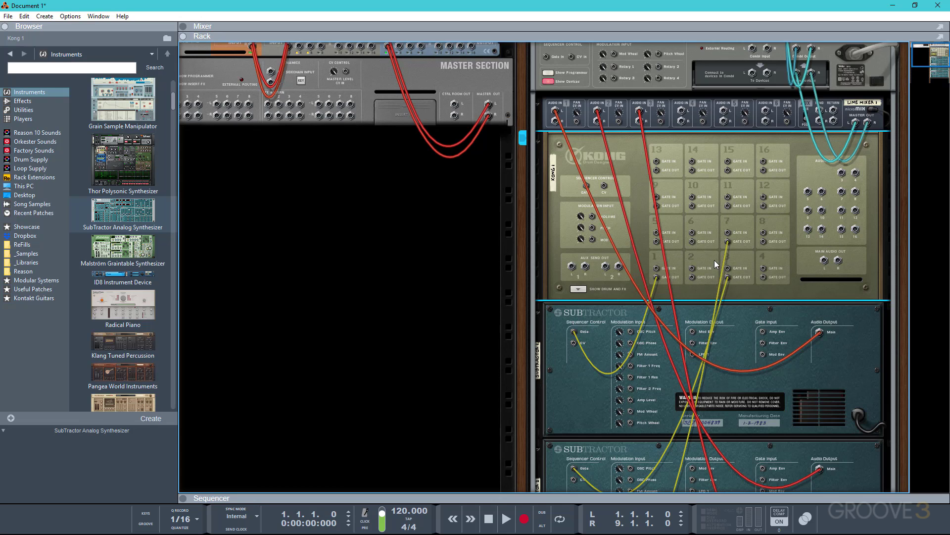
key(Tab)
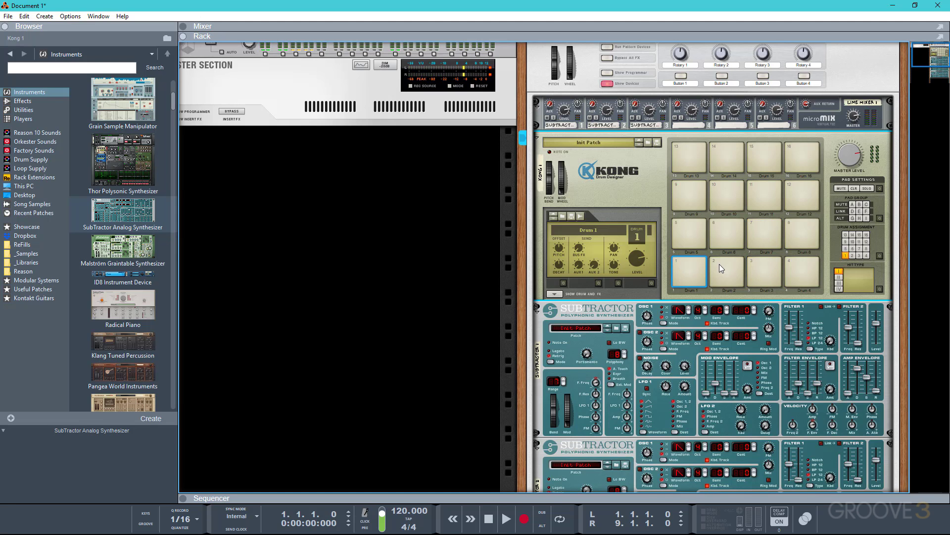
In the Combinator programmer, turn off Receive Notes for SubTractors 1, 2 and 3
scroll(717, 276, up, 2)
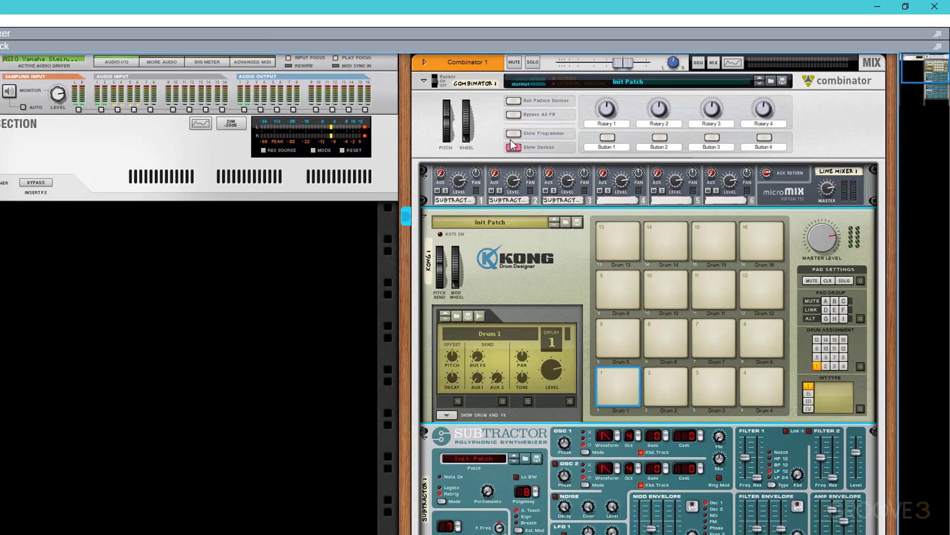
click(609, 90)
click(467, 200)
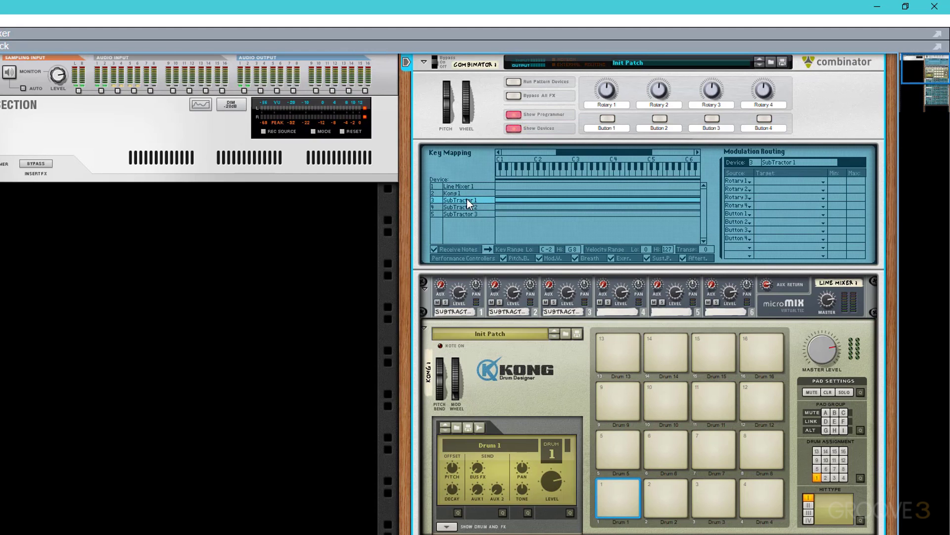
click(433, 249)
click(465, 206)
click(435, 249)
click(465, 214)
click(436, 249)
scroll(640, 371, down, 3)
scroll(640, 371, down, 3)
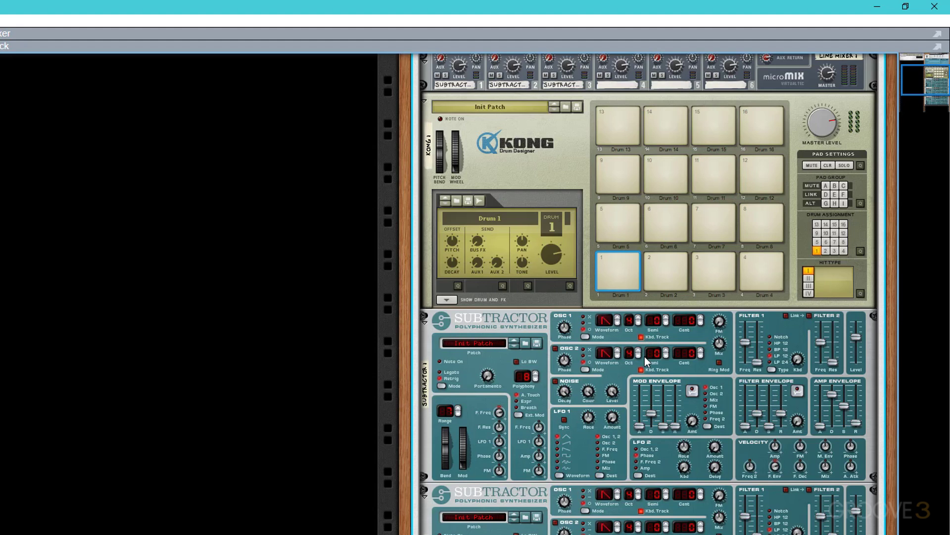
Load the Butcher Kik patch from Percussion/BassDrums into SubTractor 1
click(525, 343)
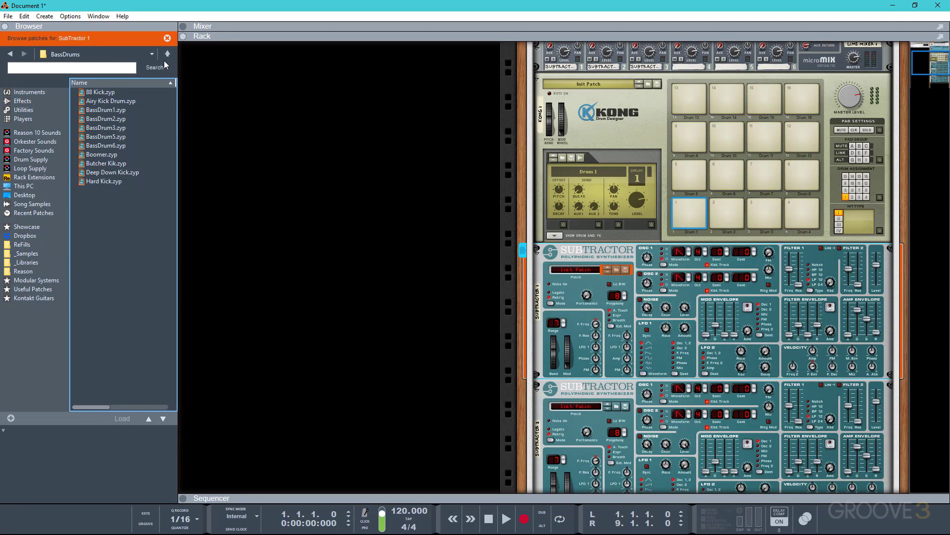
click(167, 54)
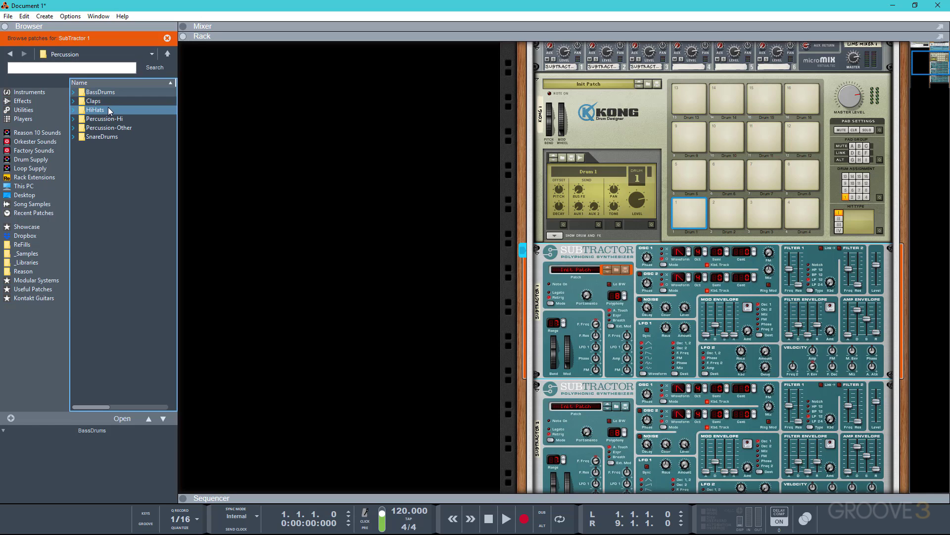
double_click(102, 94)
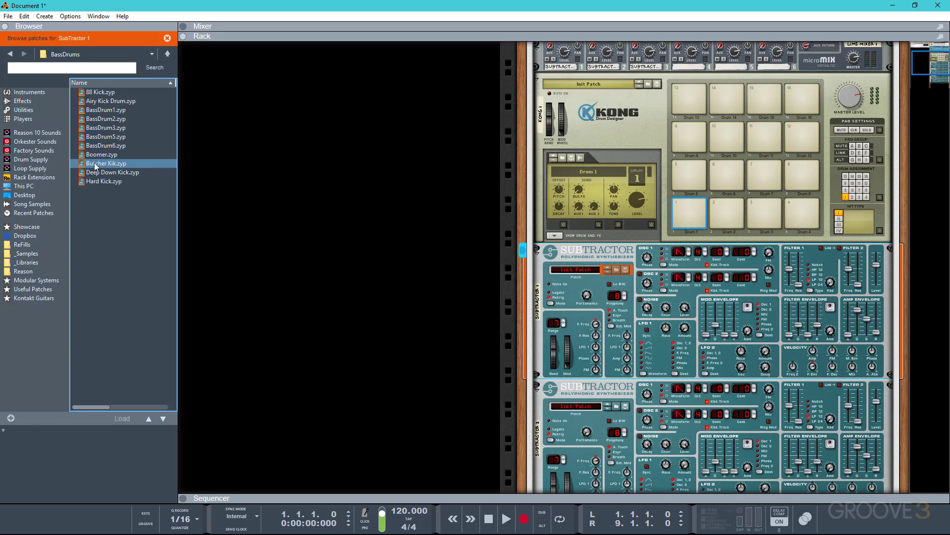
click(106, 163)
scroll(610, 231, down, 3)
Load SnareDrum4 from the SnareDrums folder into SubTractor 2
click(615, 316)
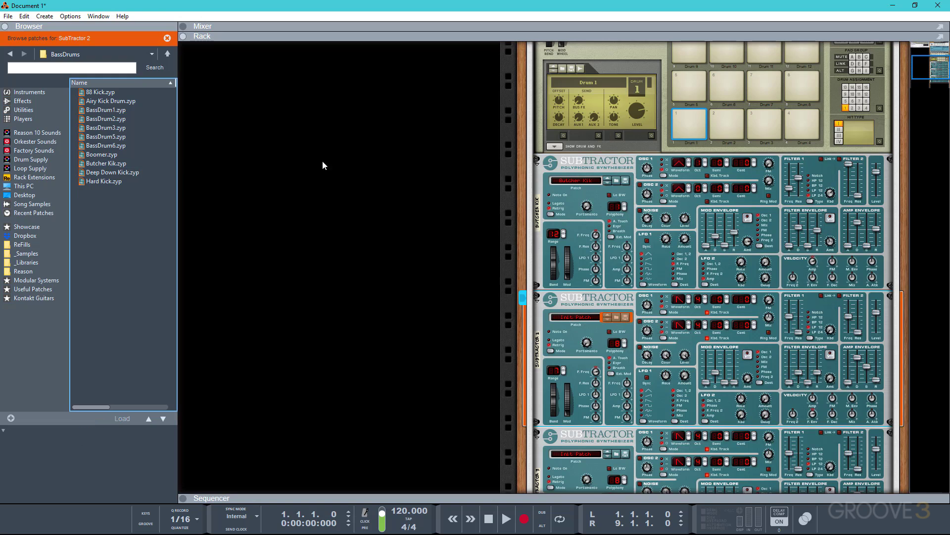
click(164, 57)
double_click(91, 137)
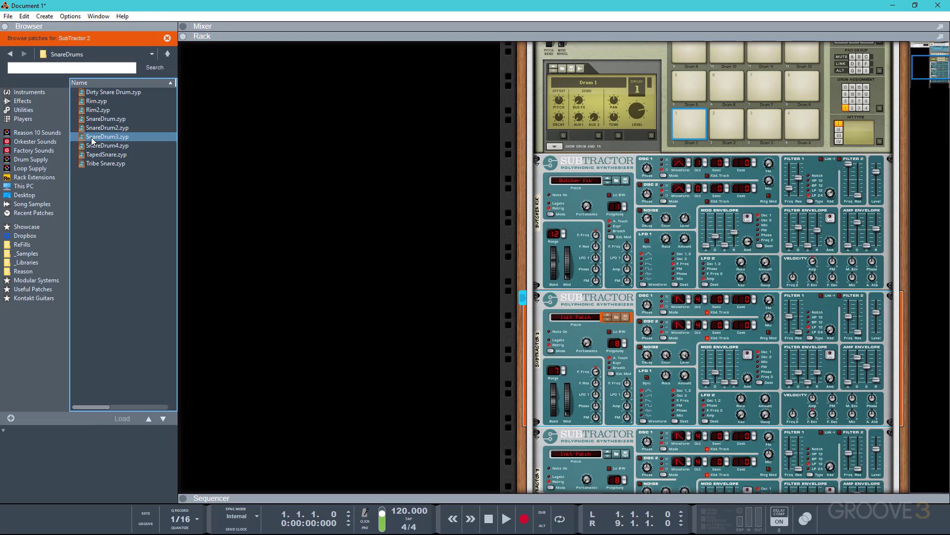
click(112, 145)
scroll(611, 358, down, 3)
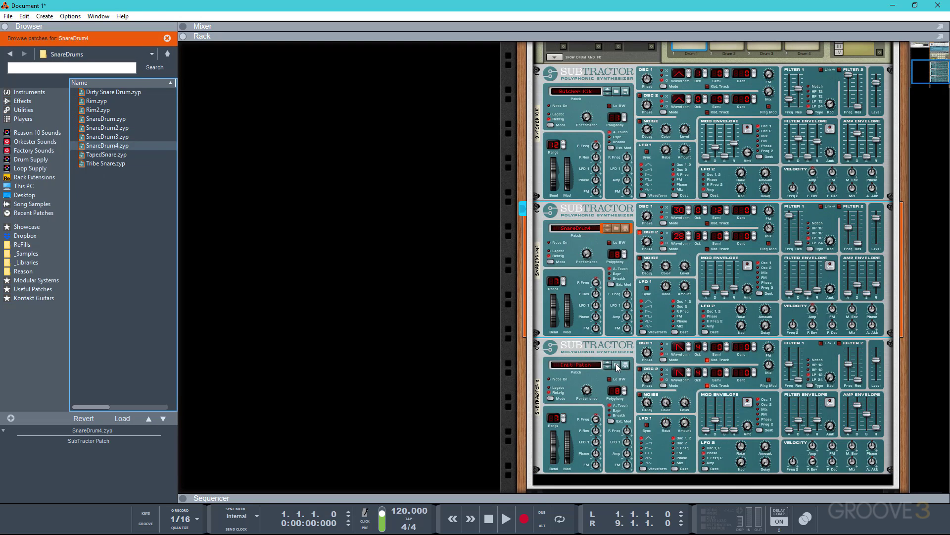
Load HiHat3 from the HiHats folder into SubTractor 3
click(615, 363)
click(168, 53)
double_click(94, 109)
click(101, 128)
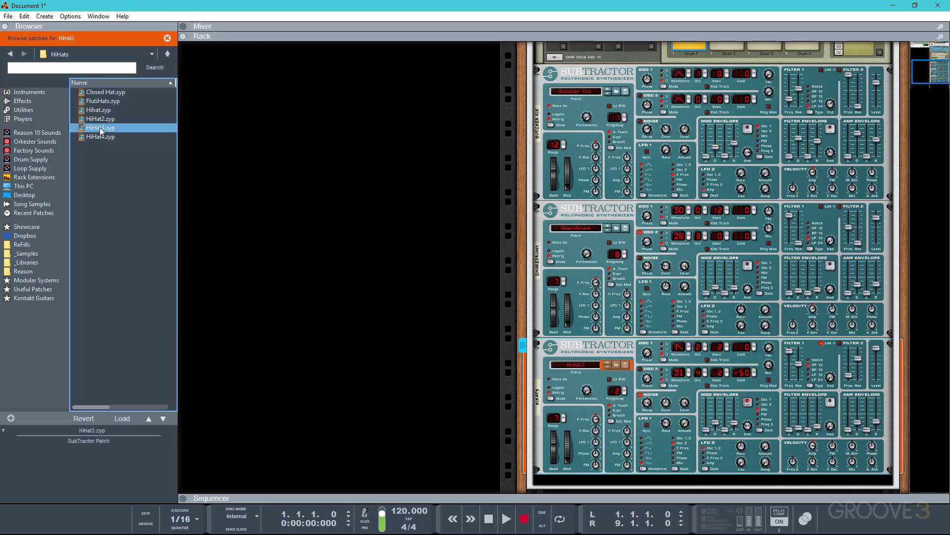
scroll(610, 231, up, 3)
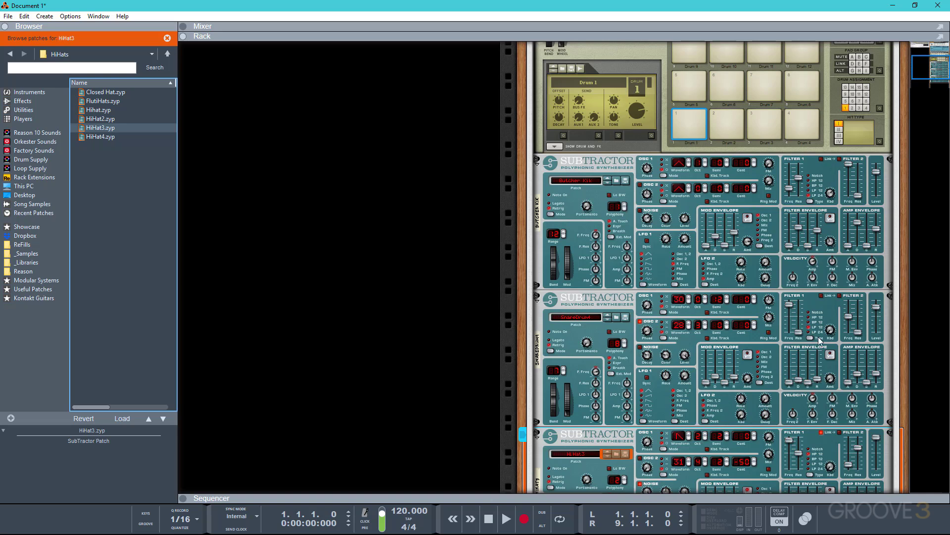
On the SnareDrum4 SubTractor, lengthen the amp release slightly and lower Osc 1 waveform from 30
mouse_move(746, 377)
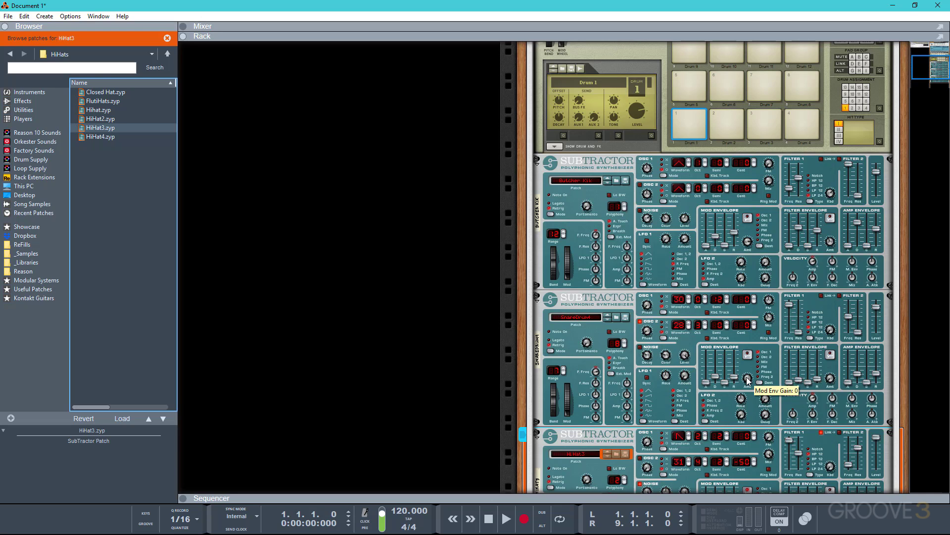
click(860, 374)
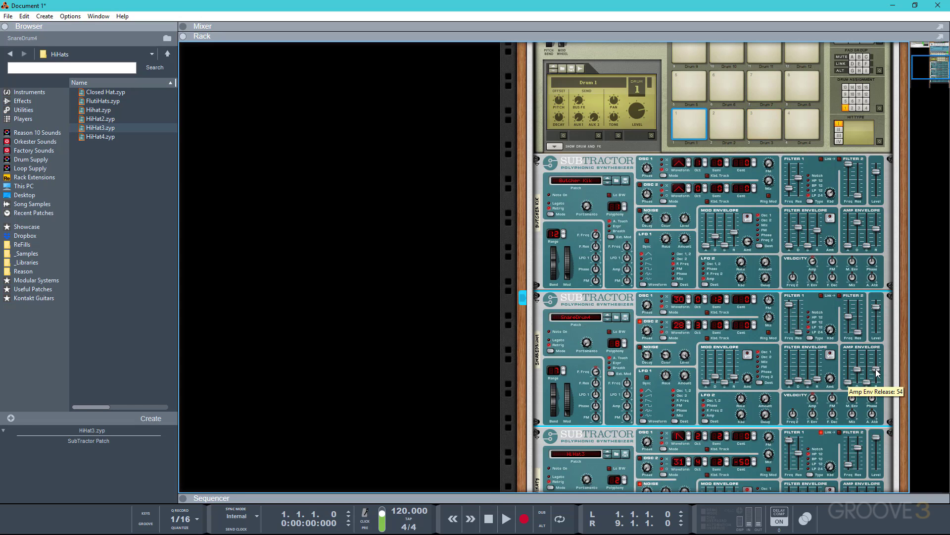
drag(875, 373, 875, 369)
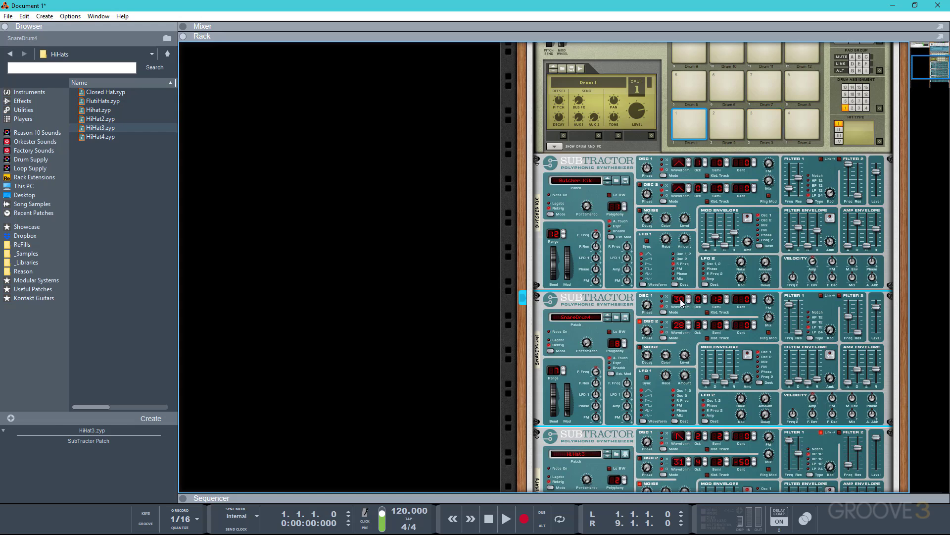
mouse_move(684, 303)
mouse_down()
mouse_move(685, 324)
mouse_move(686, 300)
mouse_up()
Check the rear cabling, then add a Grain Sample Manipulator into the drum Combinator
key(Tab)
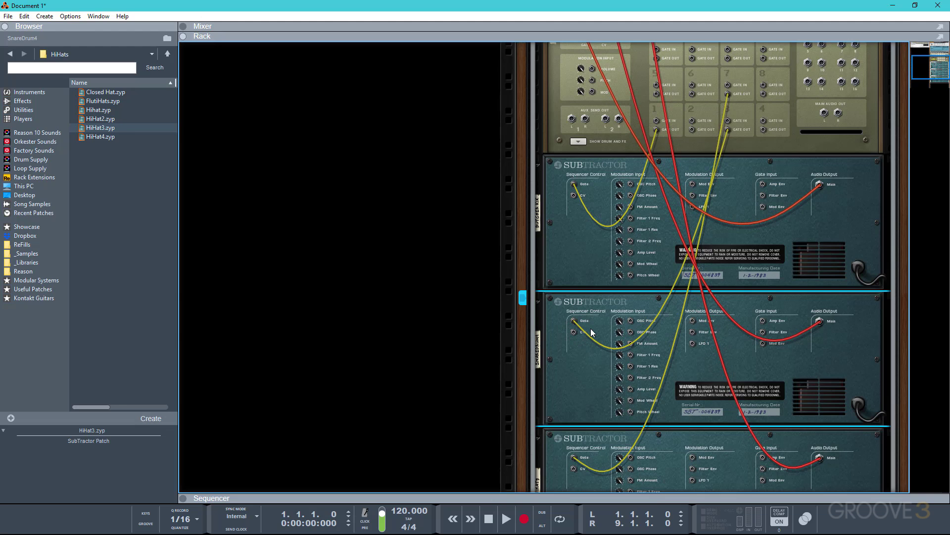
key(Tab)
click(25, 92)
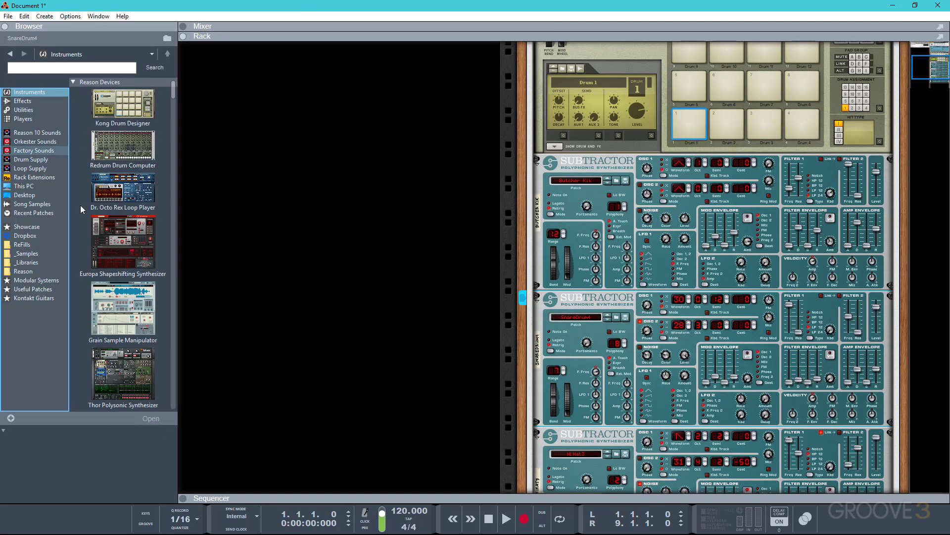
drag(118, 315, 673, 344)
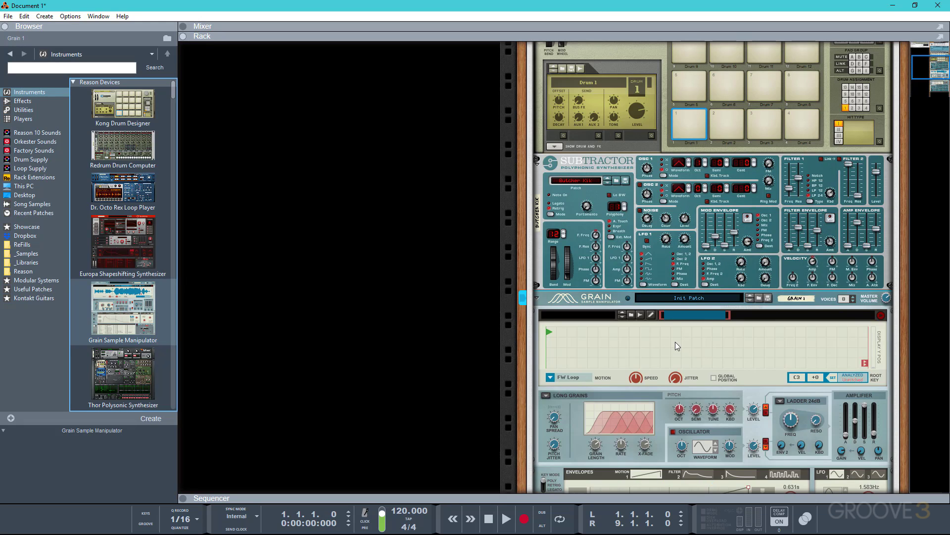
scroll(675, 342, up, 5)
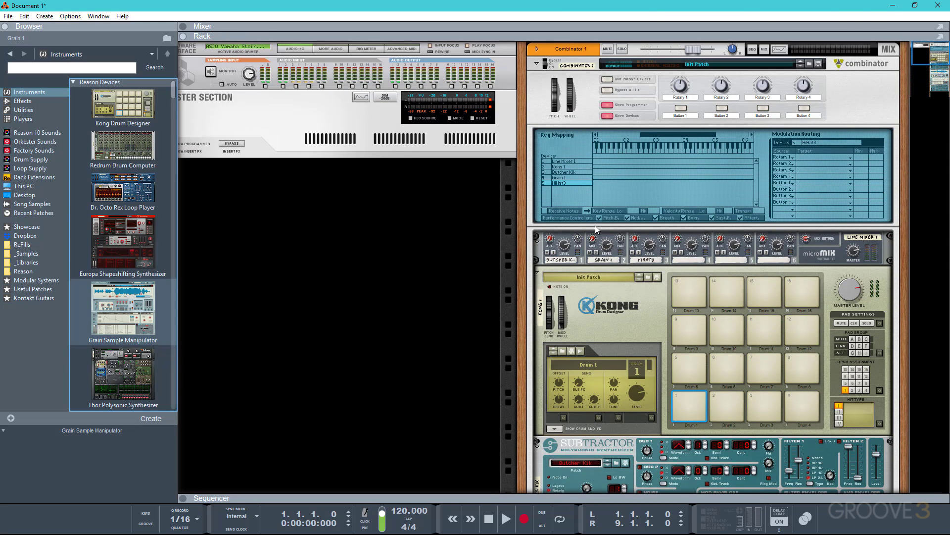
click(572, 178)
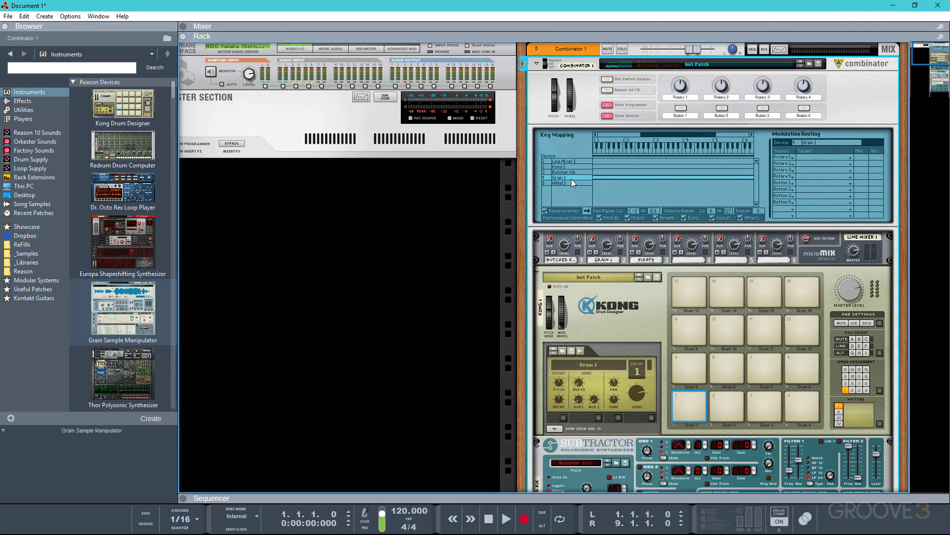
Turn off Receive Notes for Grain 1 and browse to Drum Supply's 2. Snare Drums folder
click(544, 212)
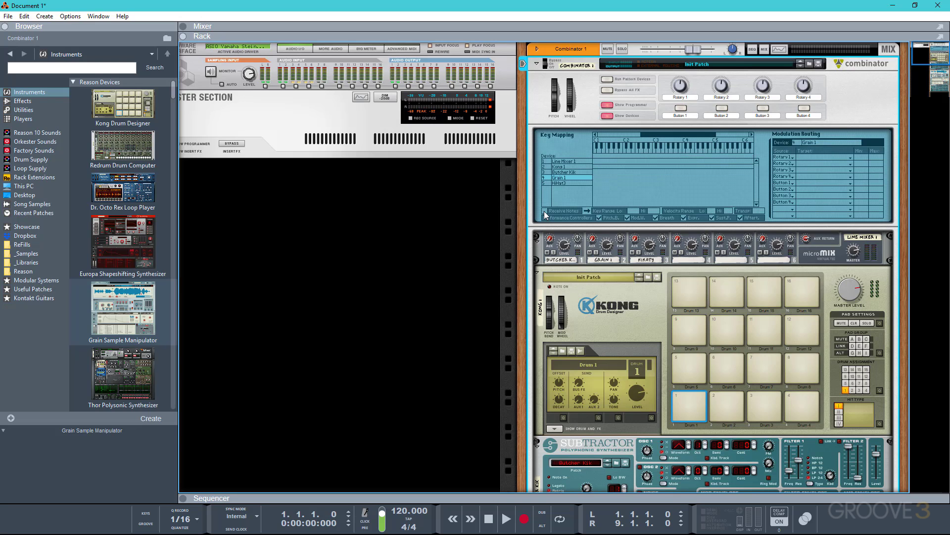
scroll(453, 228, down, 8)
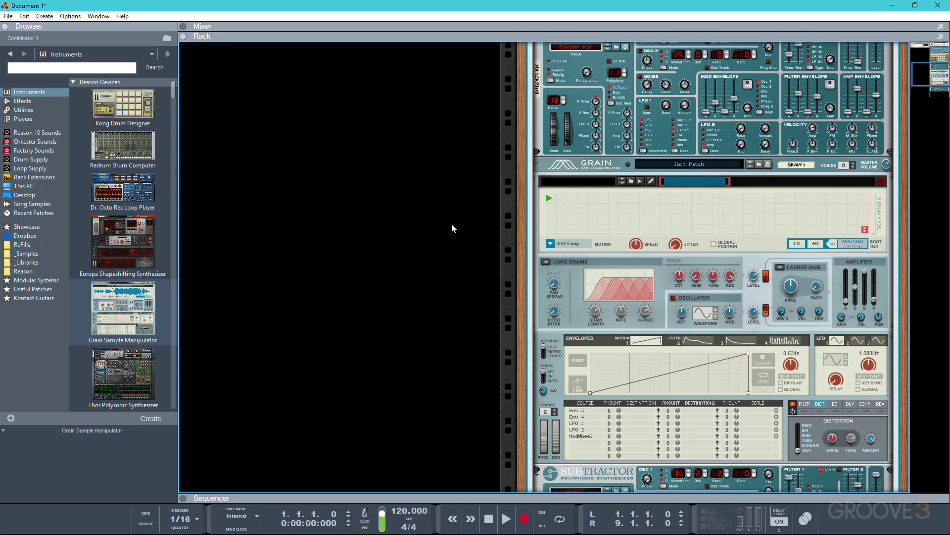
click(46, 160)
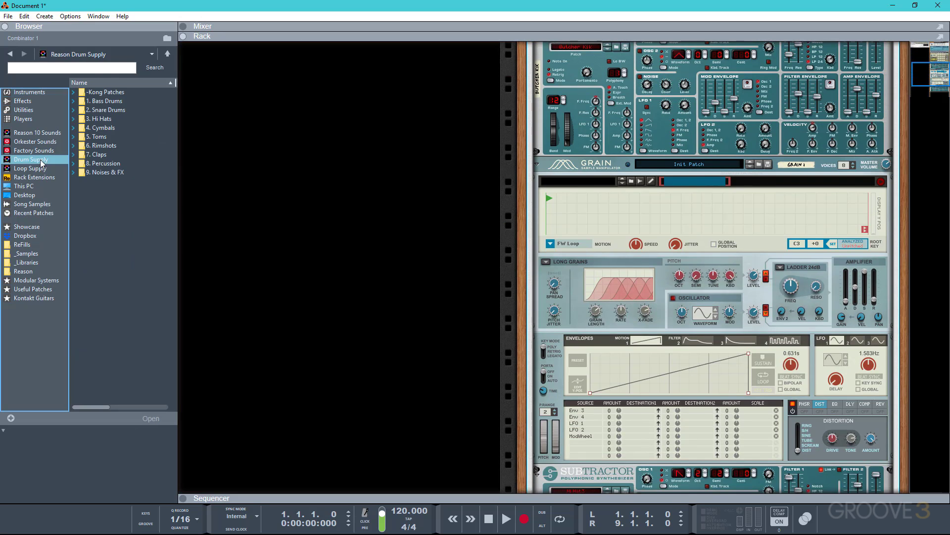
click(109, 110)
double_click(109, 109)
Preview Sd_ge_pitchedhi.wav and load it onto Grain's sample display
drag(174, 94, 172, 242)
scroll(173, 243, down, 8)
click(98, 256)
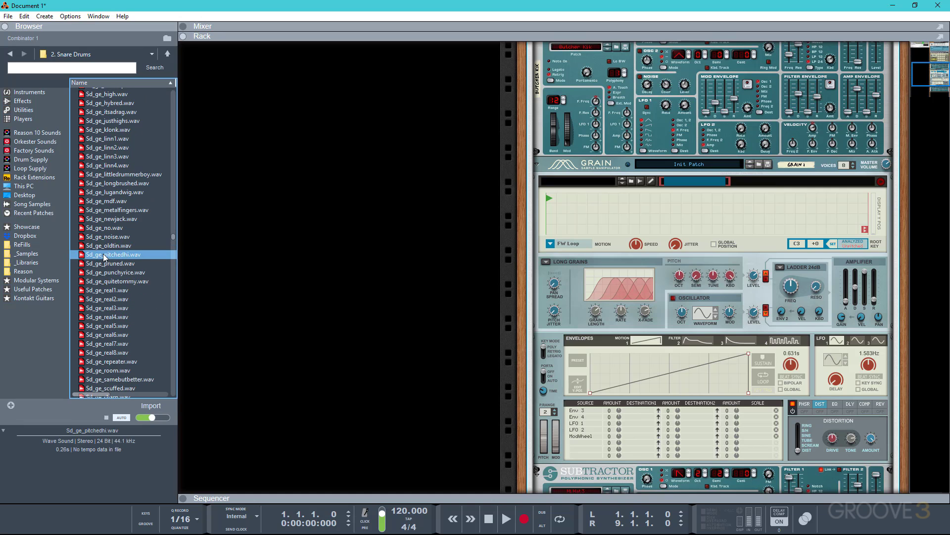
drag(98, 258, 613, 212)
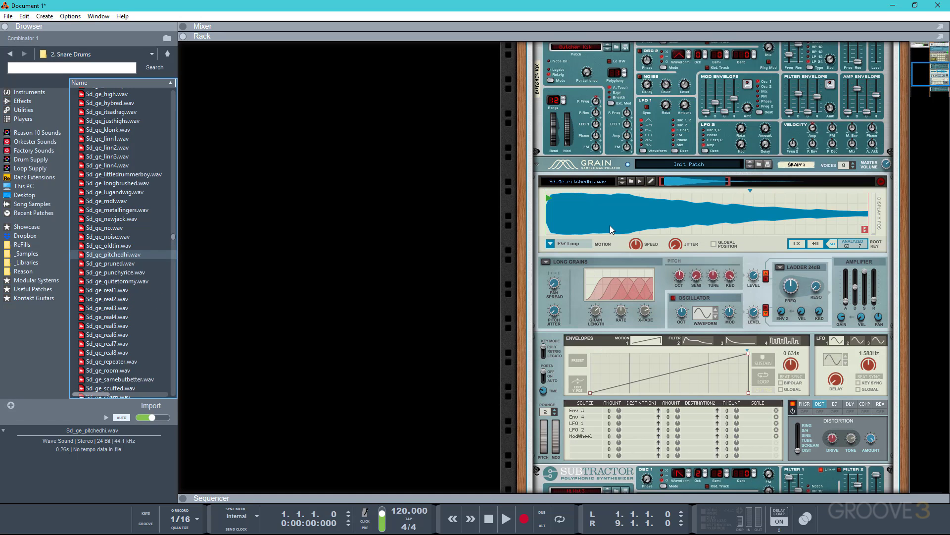
click(550, 243)
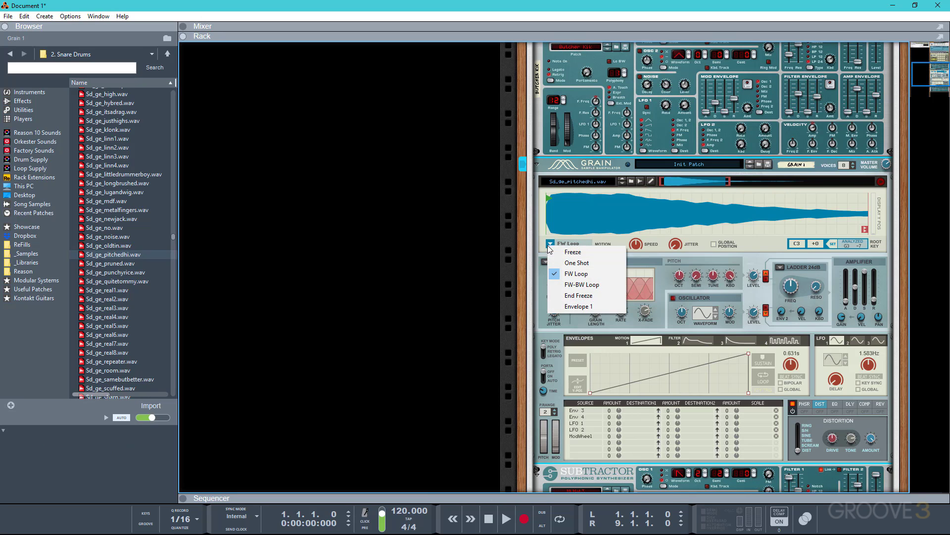
Set Grain to One Shot, raise amp decay, adjust release, and set Long Grains rate-spacing to 86.7 %
click(577, 263)
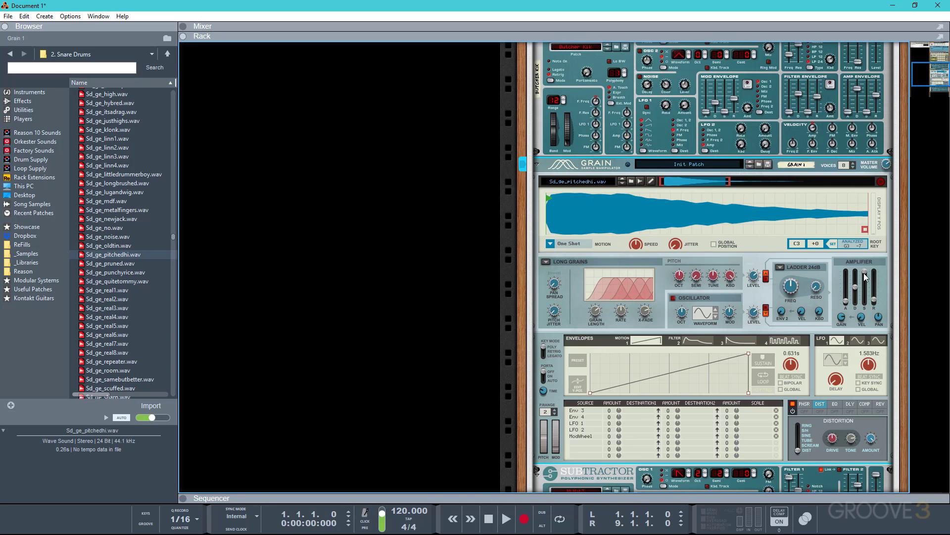
drag(853, 284, 854, 285)
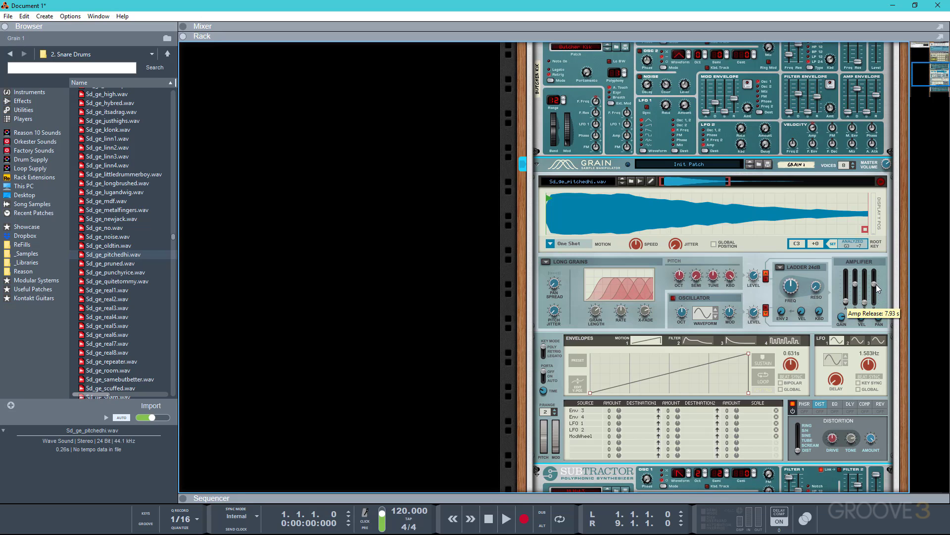
drag(763, 276, 776, 250)
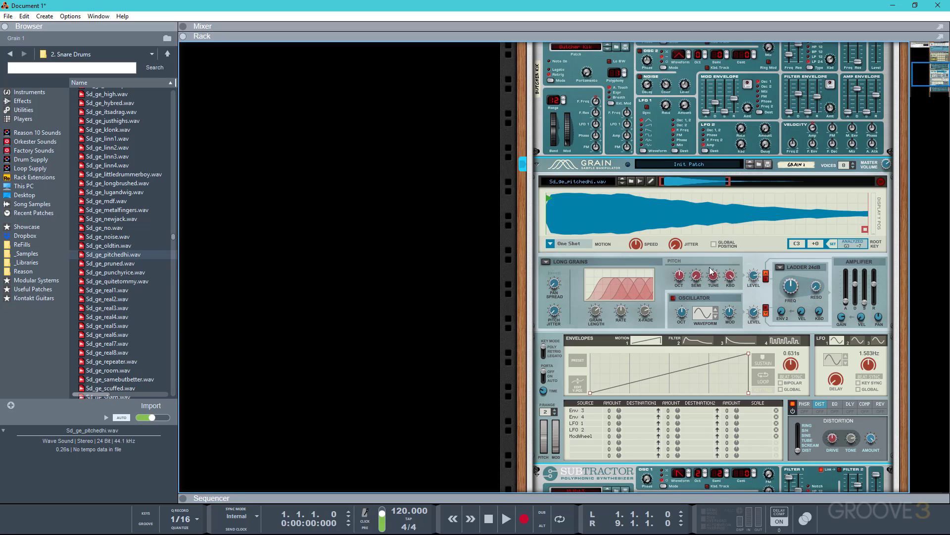
mouse_move(637, 247)
mouse_move(628, 296)
drag(628, 296, 637, 257)
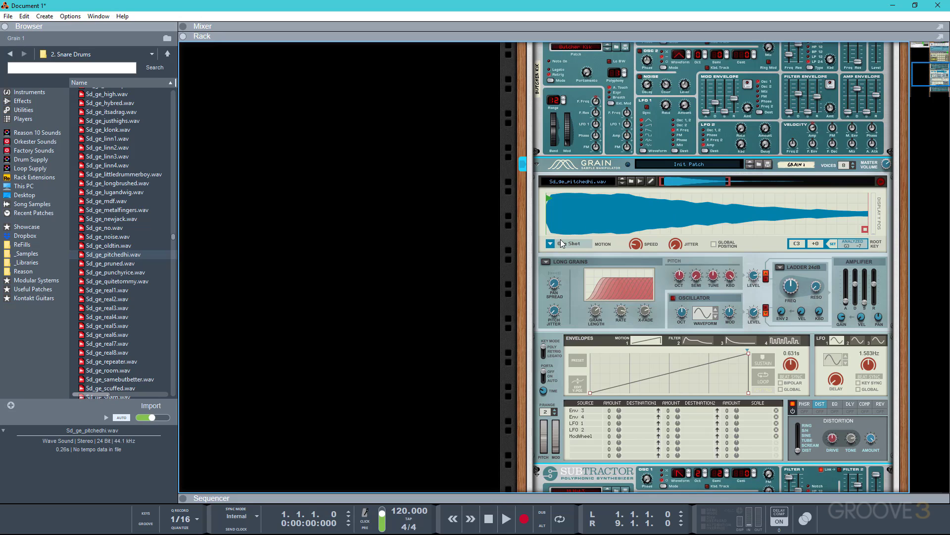
click(546, 262)
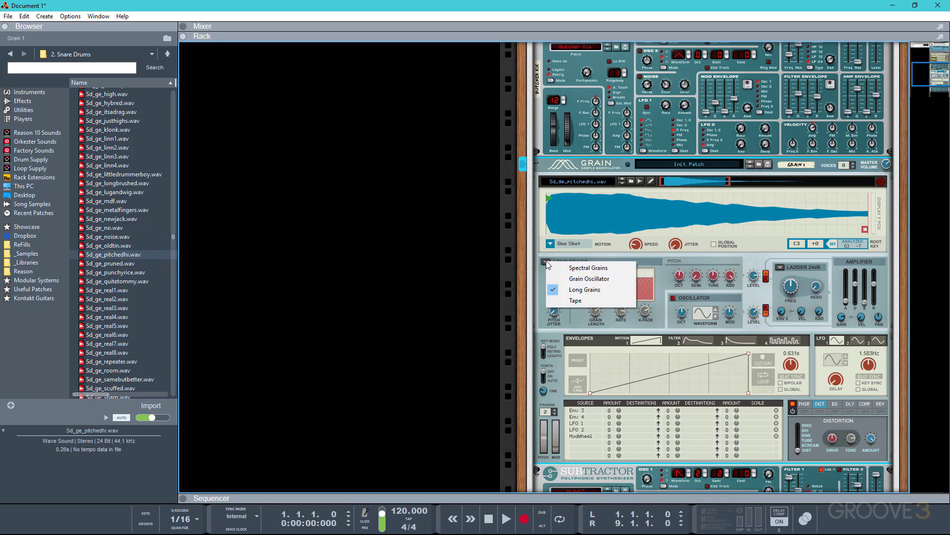
Switch Grain to Spectral Grains, adjust the formant, zoom out the waveform and set the play position
click(570, 269)
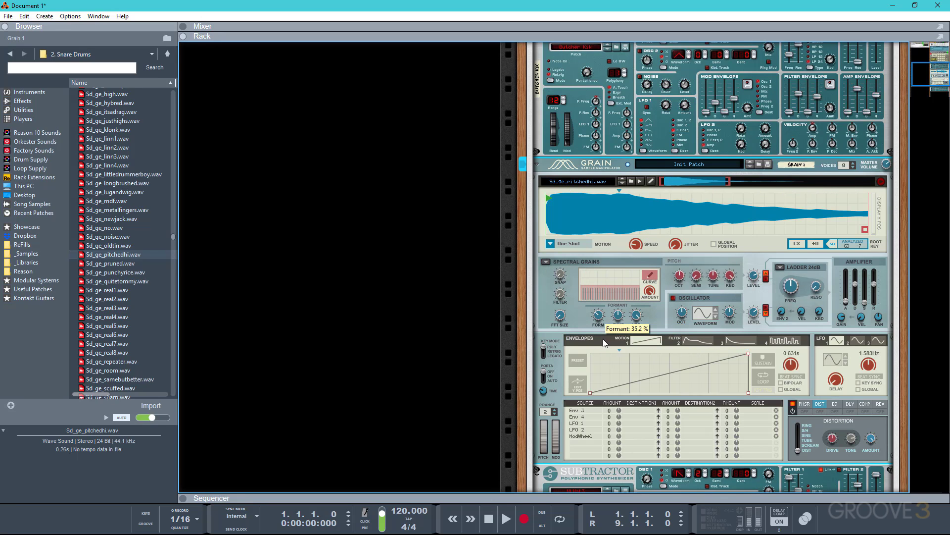
drag(613, 370, 626, 267)
drag(728, 181, 865, 198)
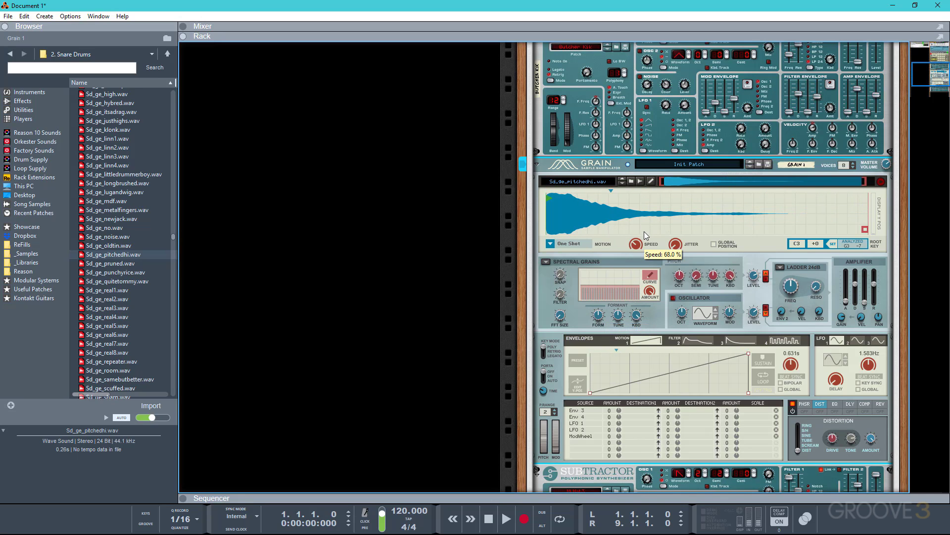
click(554, 197)
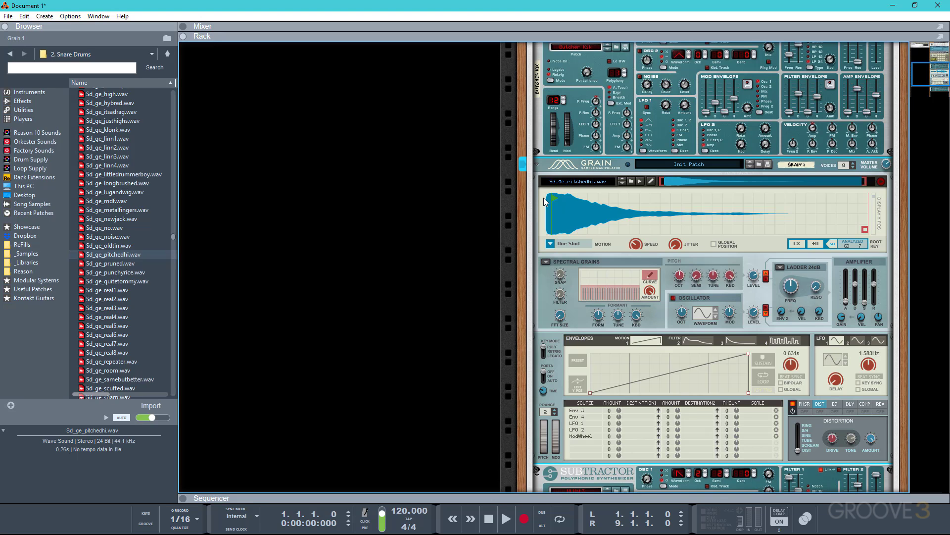
Add an RV7000 MkII Reverb from Effects into the Combinator, below the Line Mixer
scroll(515, 215, up, 3)
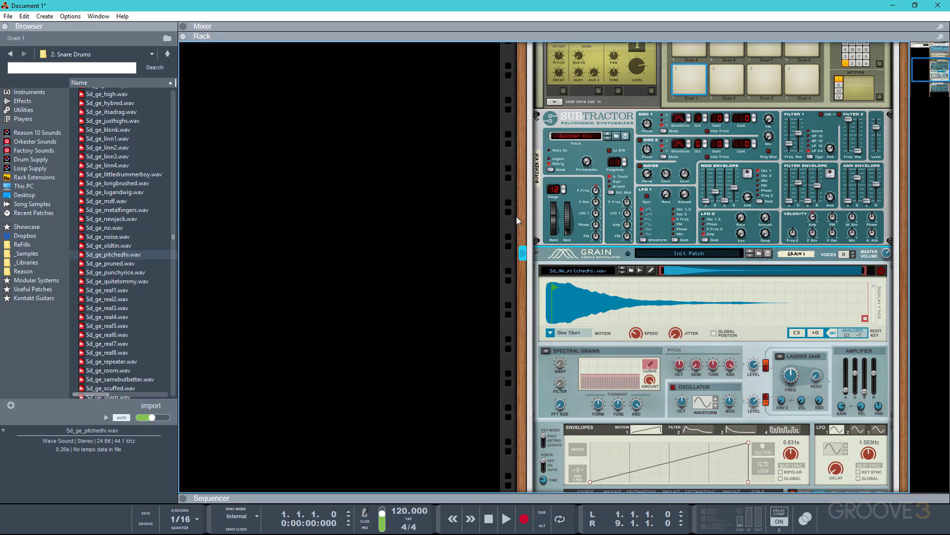
scroll(682, 265, up, 2)
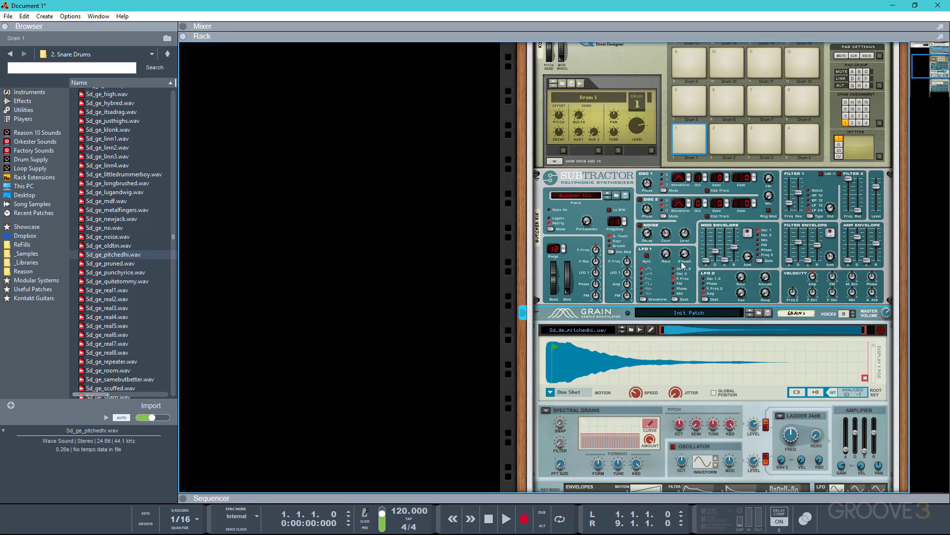
scroll(682, 265, up, 8)
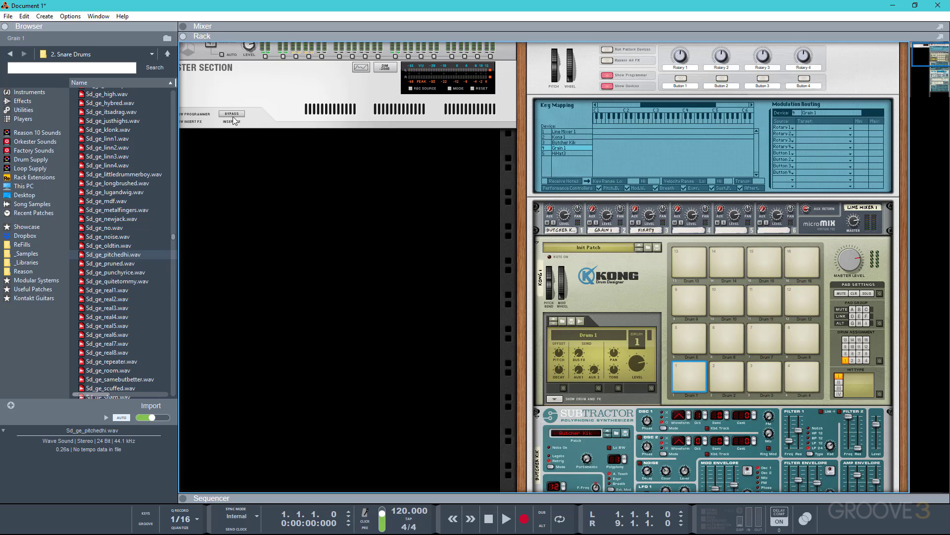
click(23, 101)
drag(128, 388, 622, 244)
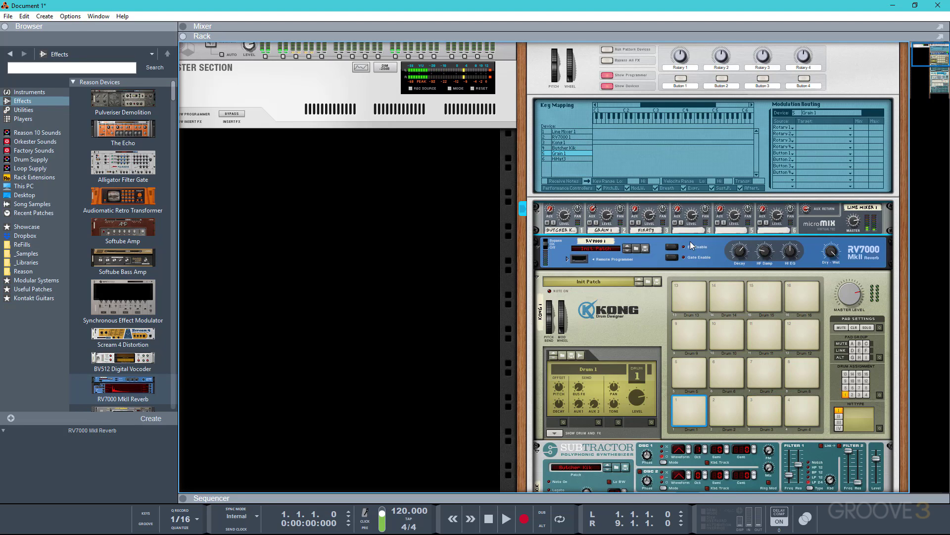
scroll(690, 242, down, 5)
Insert and then delete Scream 4, and delete the RV7000 from the Combinator
drag(137, 335, 607, 335)
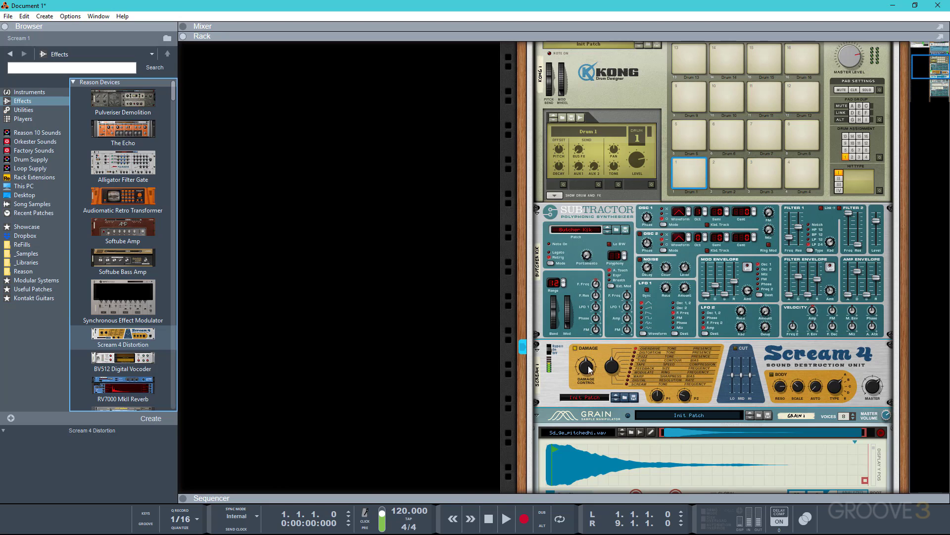
mouse_move(589, 370)
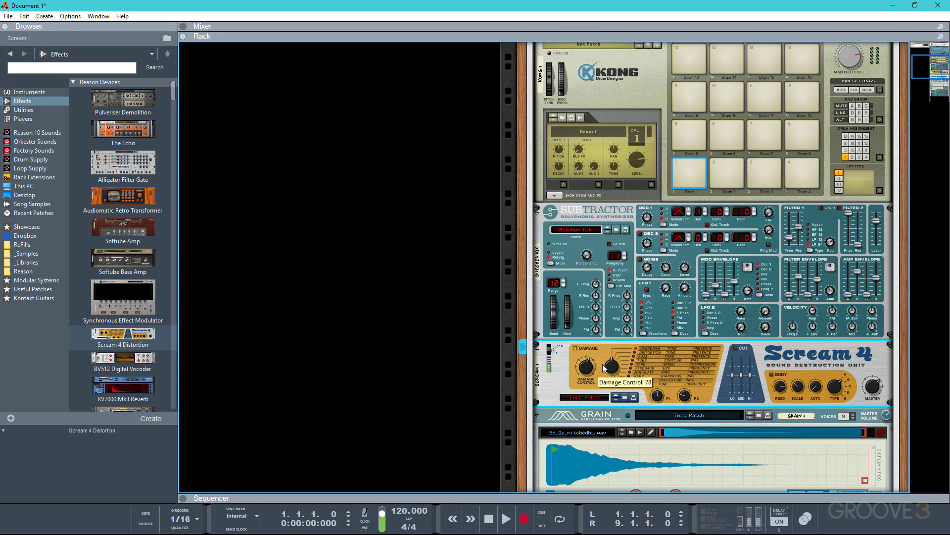
key(Delete)
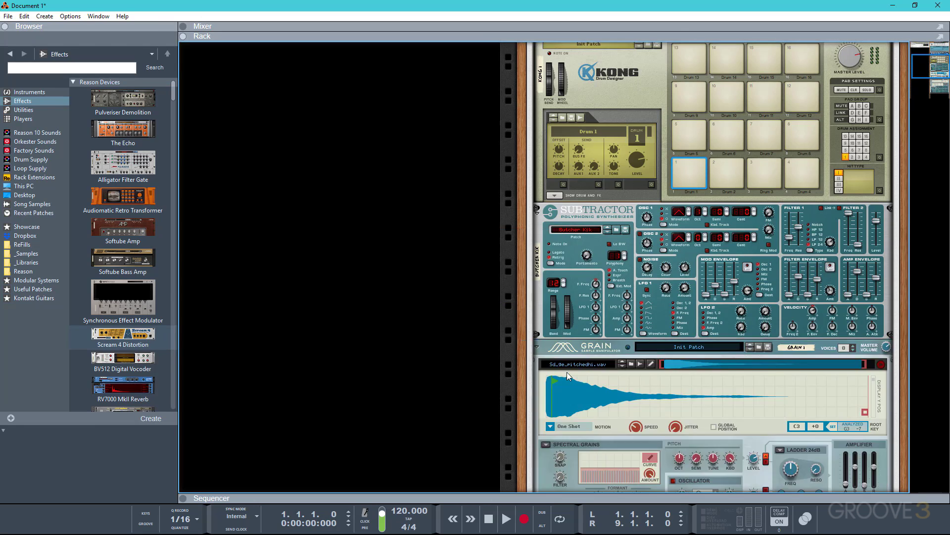
scroll(569, 373, up, 5)
click(556, 289)
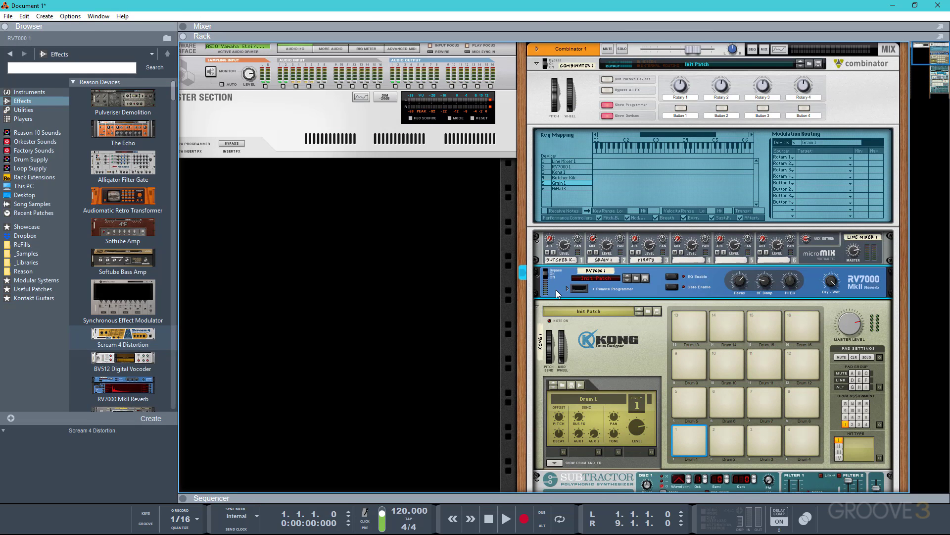
key(Delete)
key(Tab)
mouse_move(555, 245)
mouse_down()
mouse_move(570, 270)
mouse_move(642, 271)
mouse_up()
scroll(658, 292, down, 5)
key(Tab)
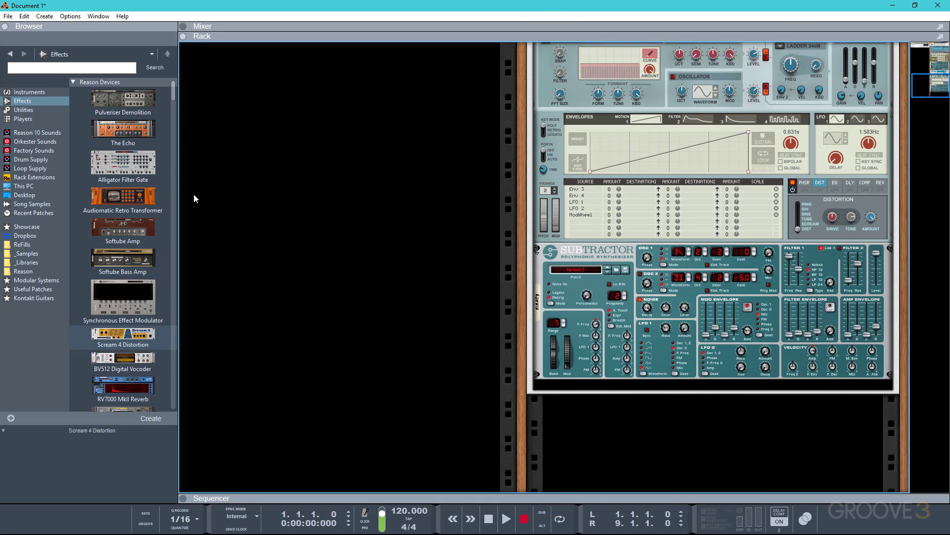
Add three Mix Channels from the Utilities browser to the rack
click(23, 109)
double_click(123, 296)
double_click(123, 295)
double_click(123, 295)
Cable Grain's audio outputs into a Mix Channel on the back panel
key(Tab)
scroll(741, 289, up, 5)
drag(743, 424, 808, 160)
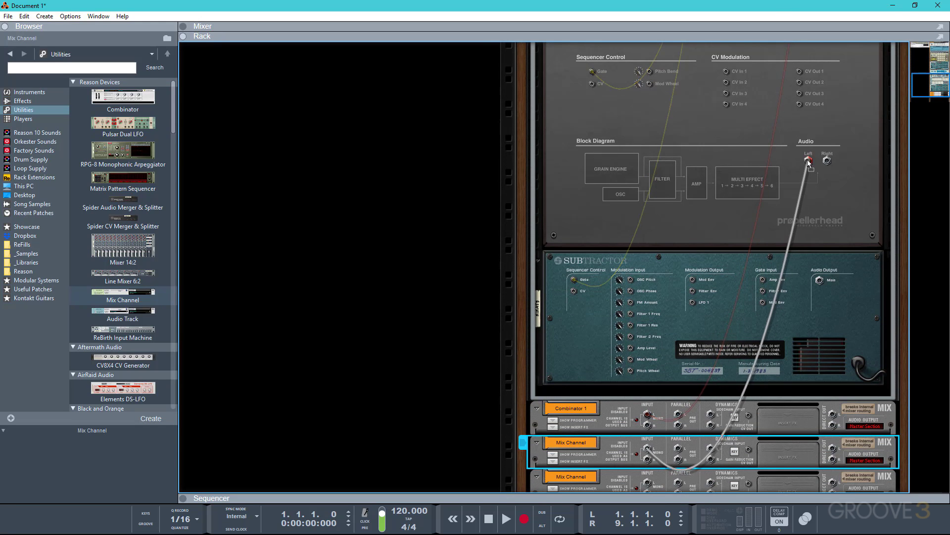
drag(713, 317, 646, 434)
Insert Scream 4 Distortion under the first Mix Channel
key(Tab)
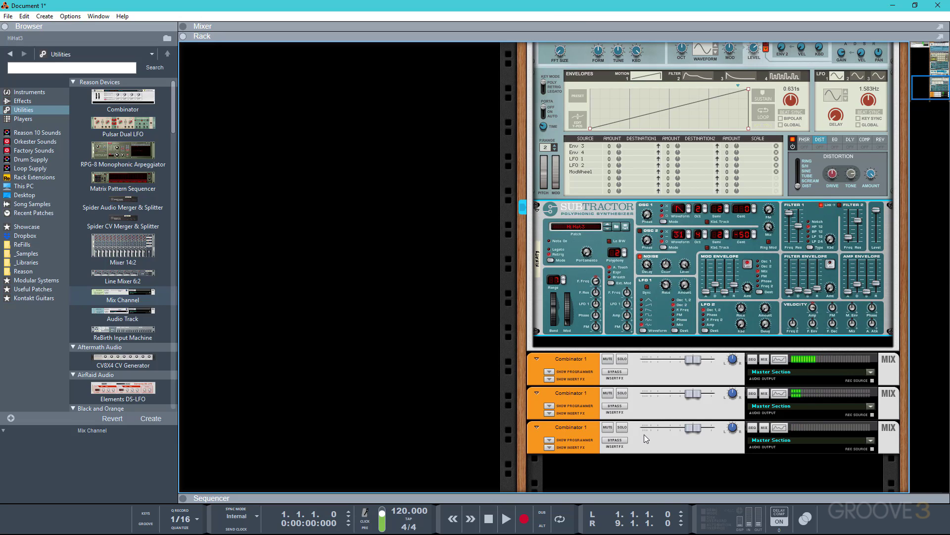
click(22, 101)
drag(123, 334, 612, 375)
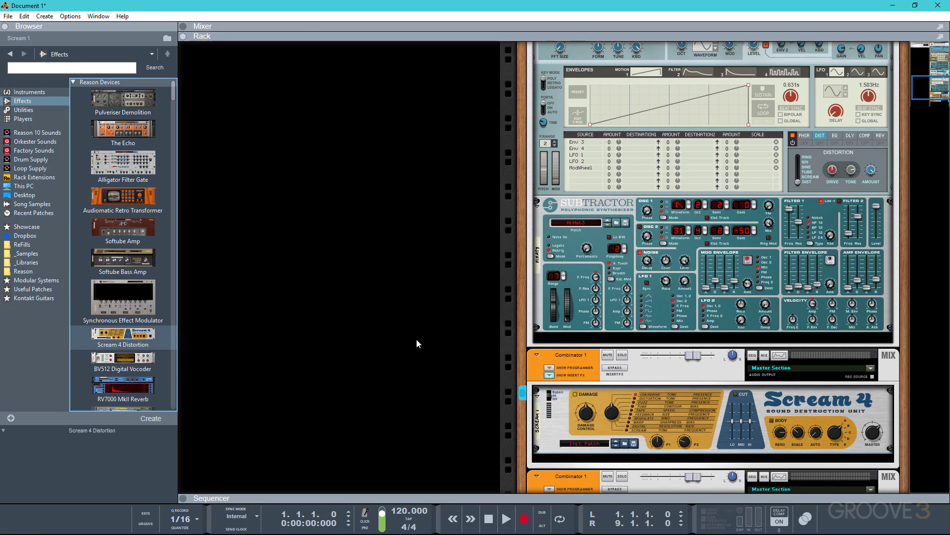
Place an RV7000 MkII Reverb under the Master Section as send FX1, then show the Mixer
scroll(415, 336, up, 10)
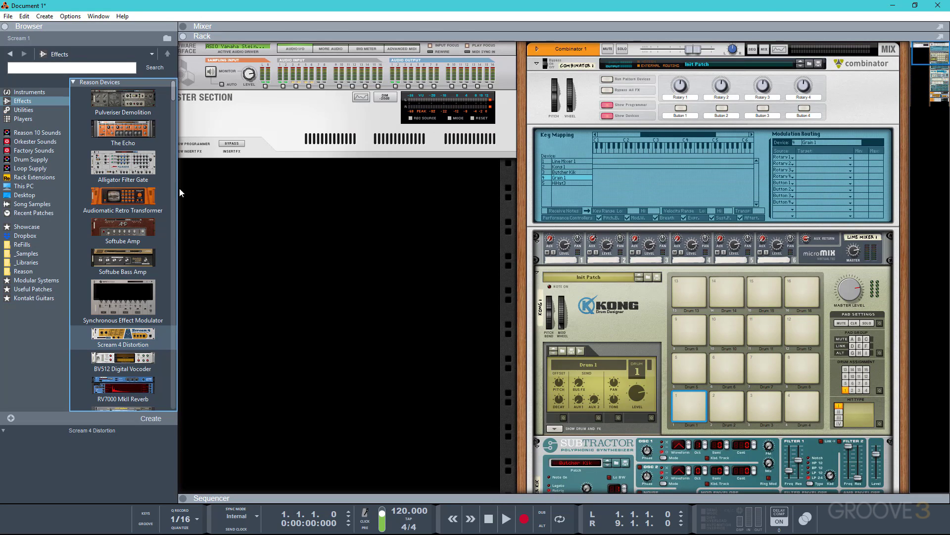
drag(124, 384, 349, 268)
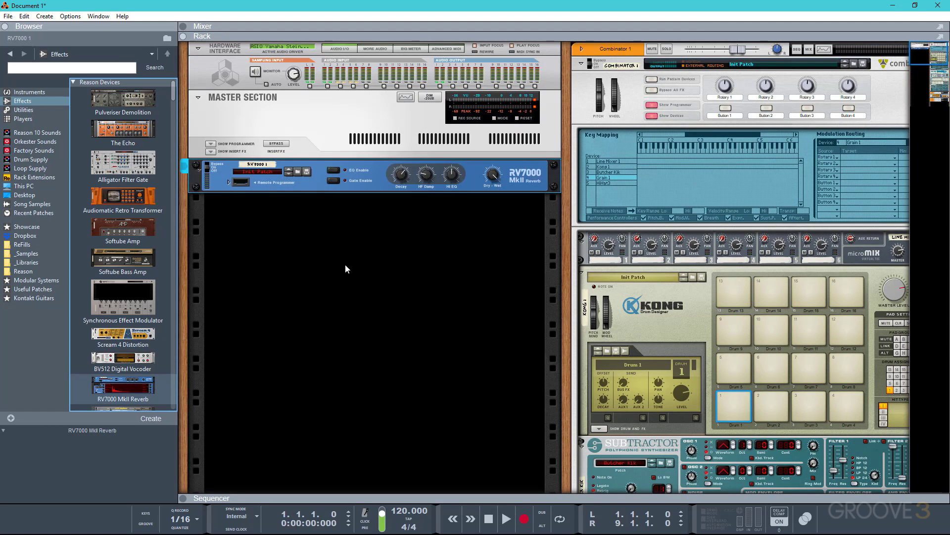
key(F5)
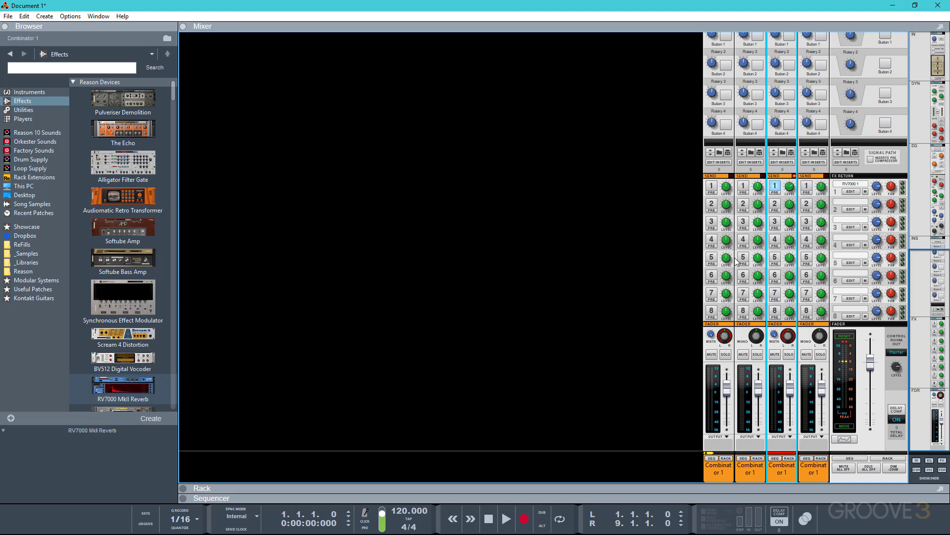
Return from the Mixer to the Rack and scroll through Kong, SubTractor and Grain 1
scroll(775, 339, up, 8)
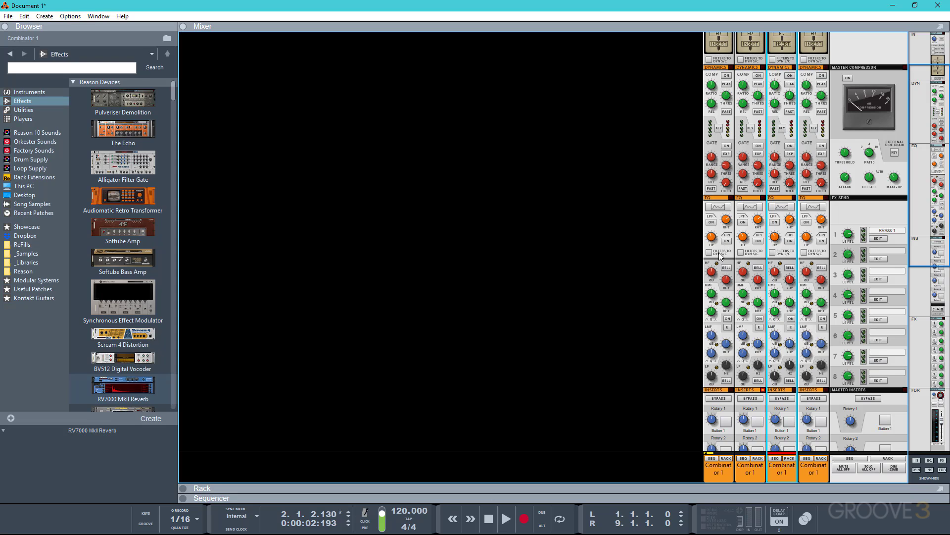
key(F6)
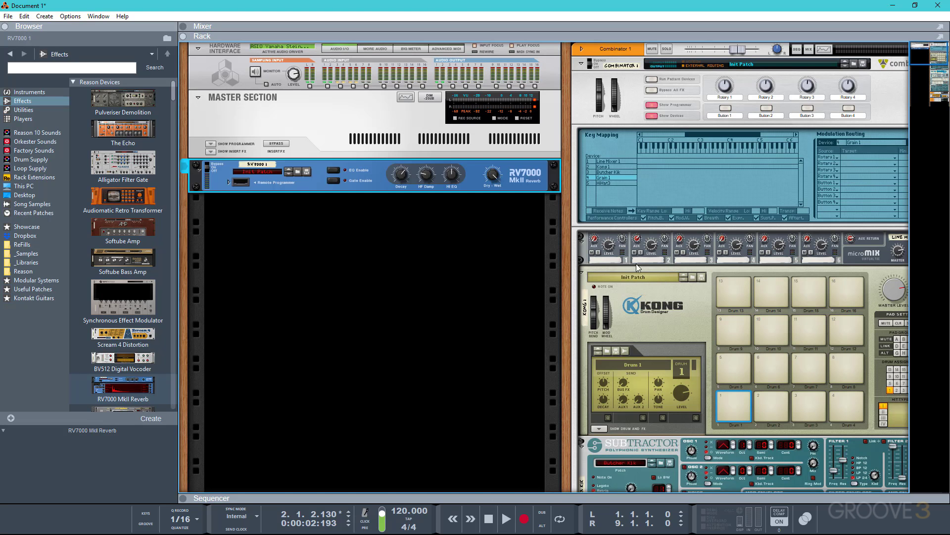
scroll(569, 148, right, 3)
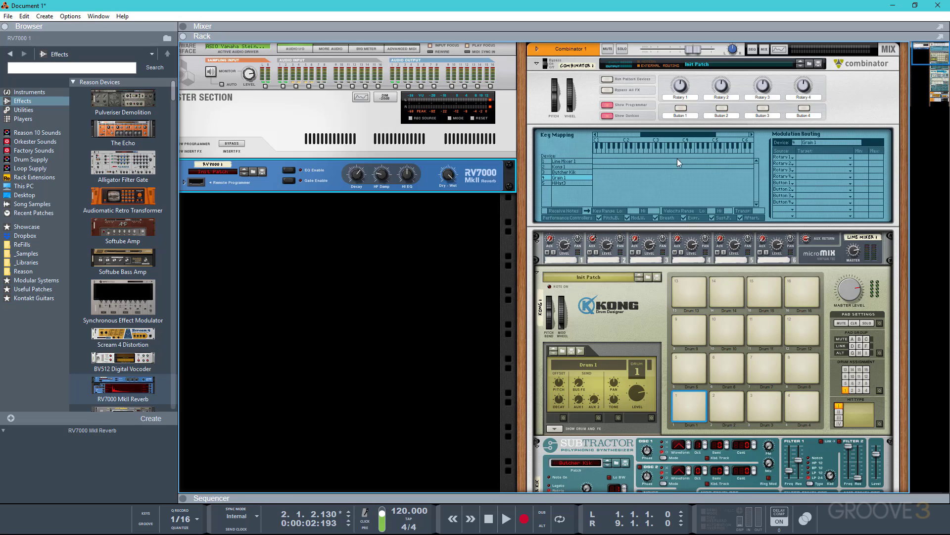
scroll(885, 82, down, 10)
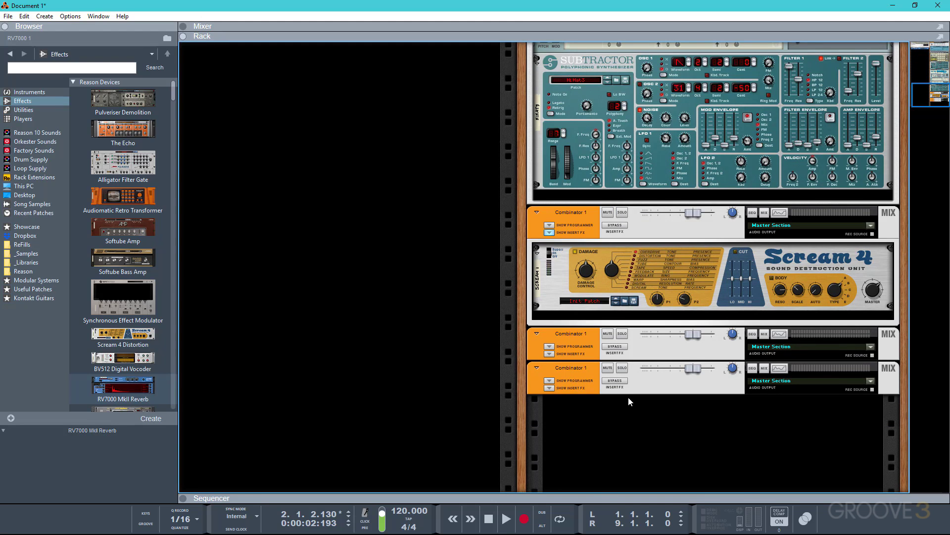
scroll(646, 413, up, 10)
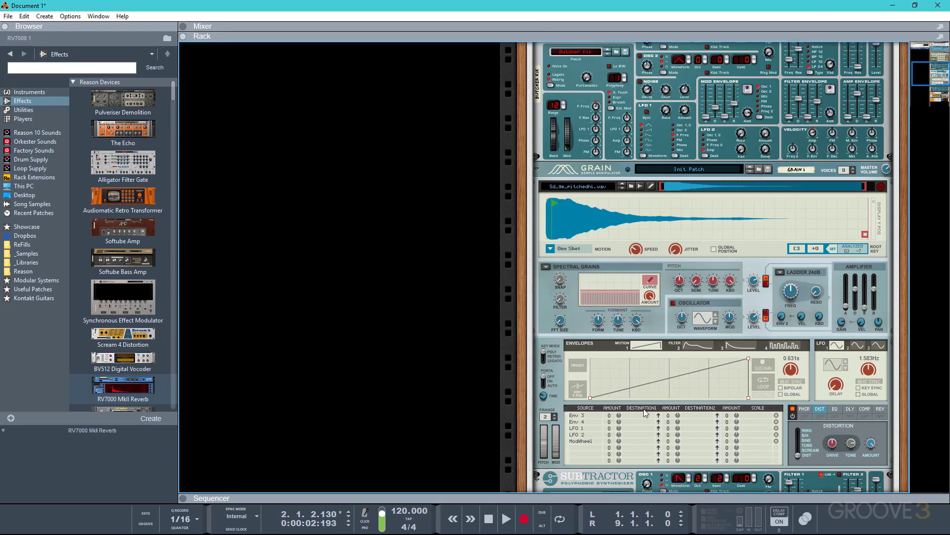
scroll(646, 414, up, 1)
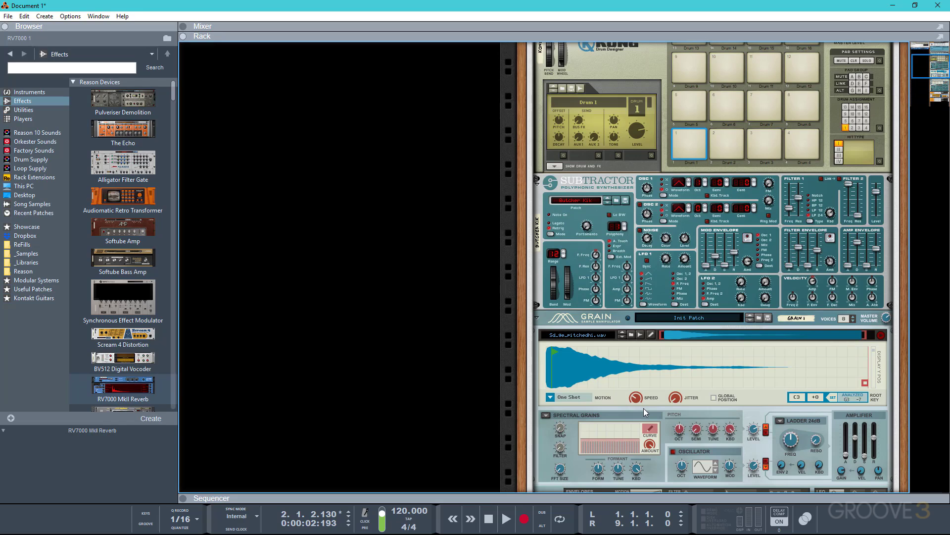